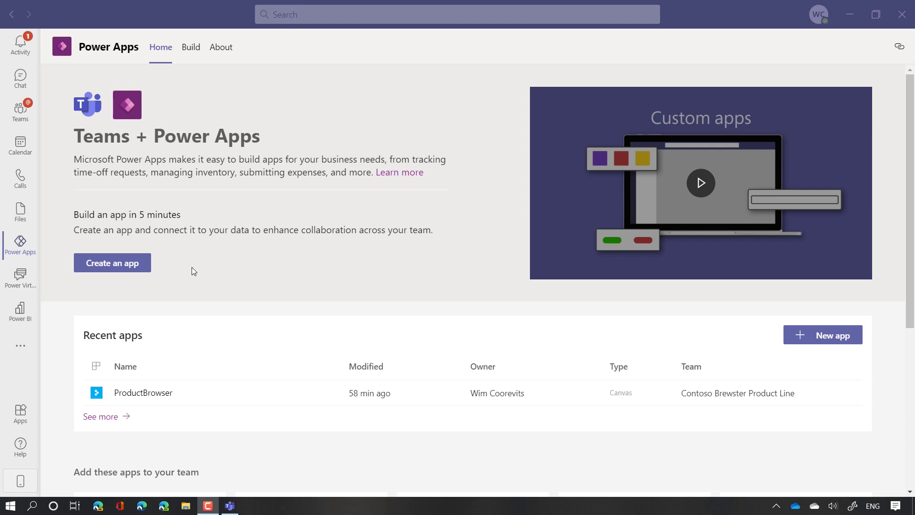
# Open Power Apps in Teams, view its app options, and return to the Home page
pyautogui.click(19, 247)
pyautogui.rightClick(18, 247)
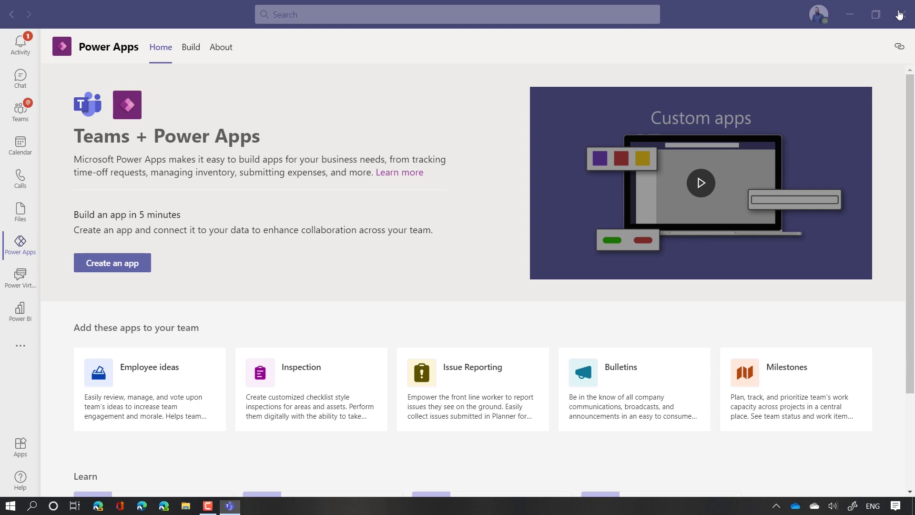
# Create a new app in the Contoso Brewster Product Line team
pyautogui.click(113, 264)
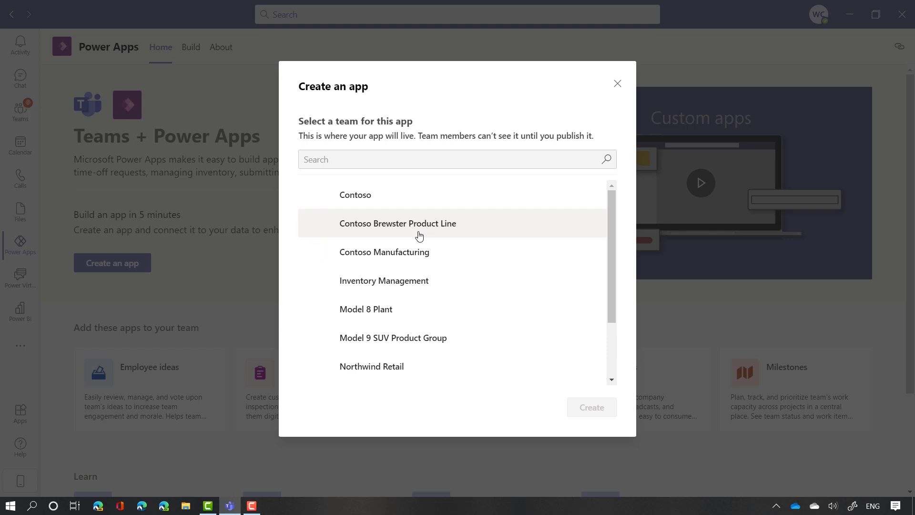
pyautogui.click(419, 224)
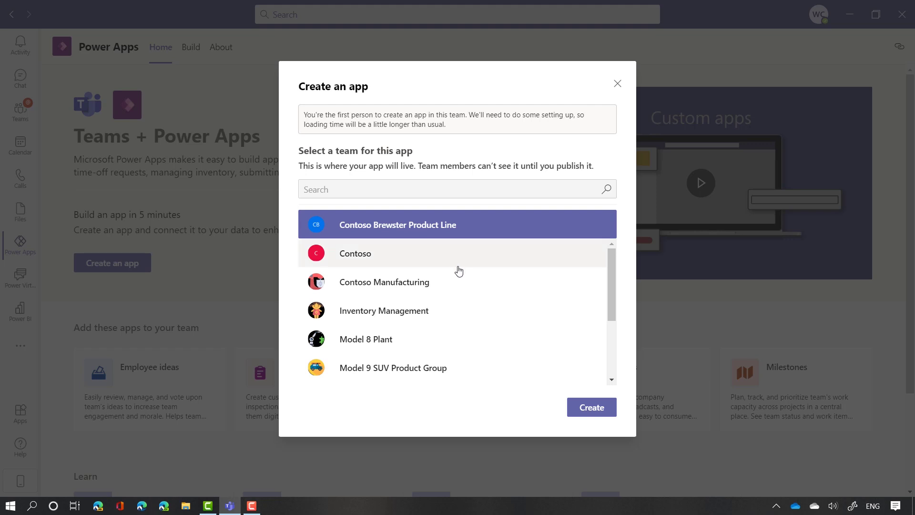
pyautogui.click(598, 408)
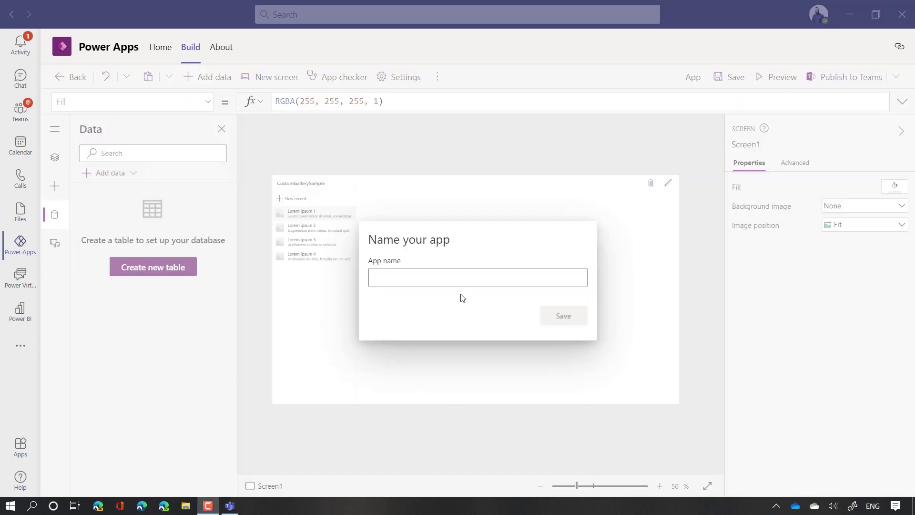
pyautogui.write('ProductBrowser')
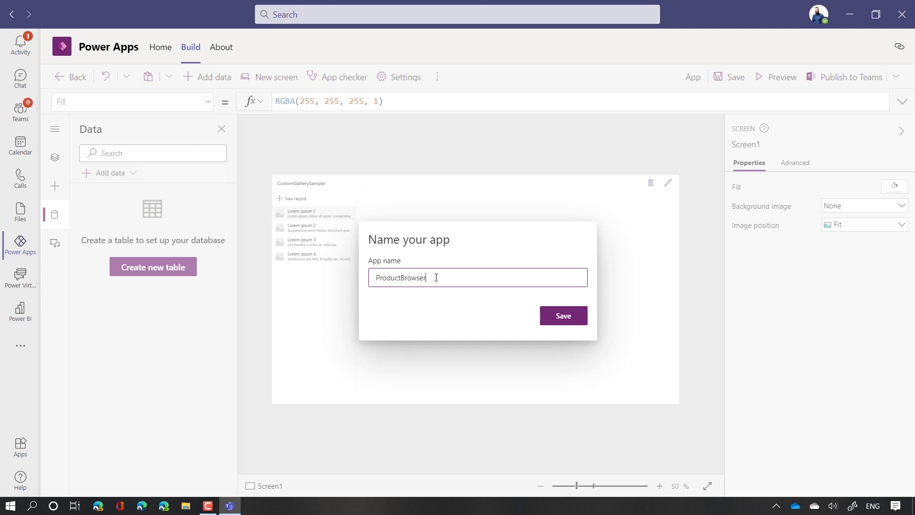
# Save the new app with the name ProductBrowser
pyautogui.click(563, 320)
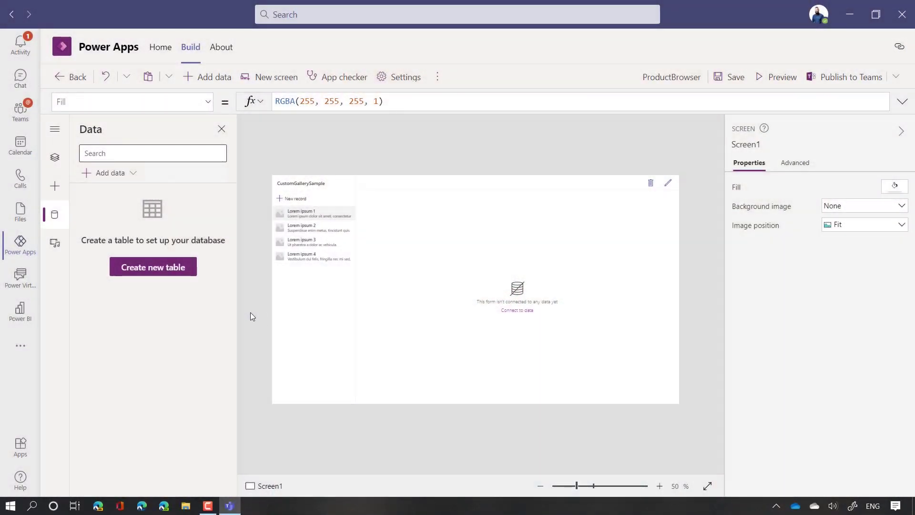
# Create a new table named Product, plural Products, using Advanced settings
pyautogui.click(166, 271)
pyautogui.write('P')
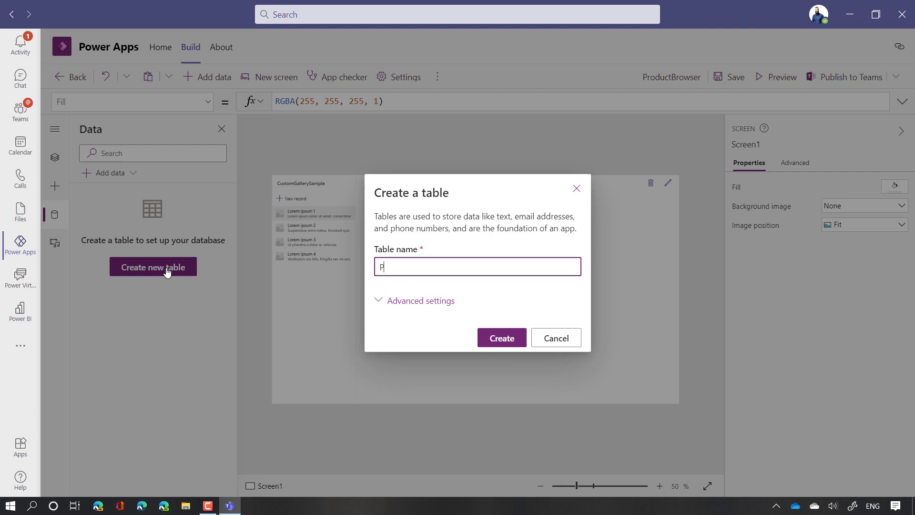
pyautogui.write('roduct')
pyautogui.click(391, 305)
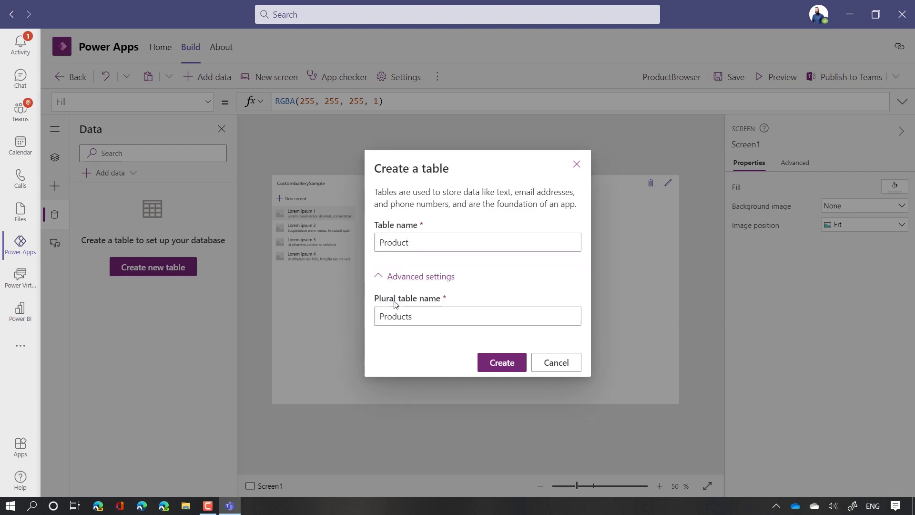
pyautogui.click(495, 368)
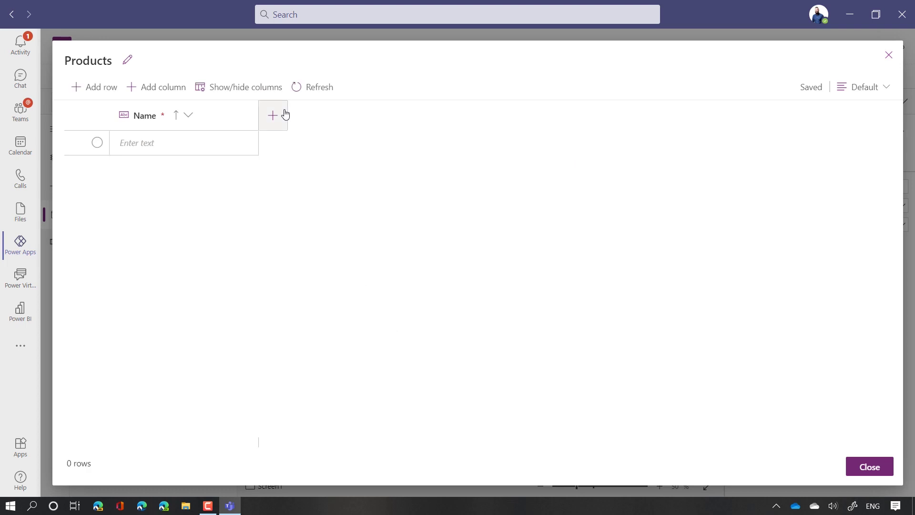
# Add a Price column of type Decimal to the Products table
pyautogui.click(276, 117)
pyautogui.write('Price')
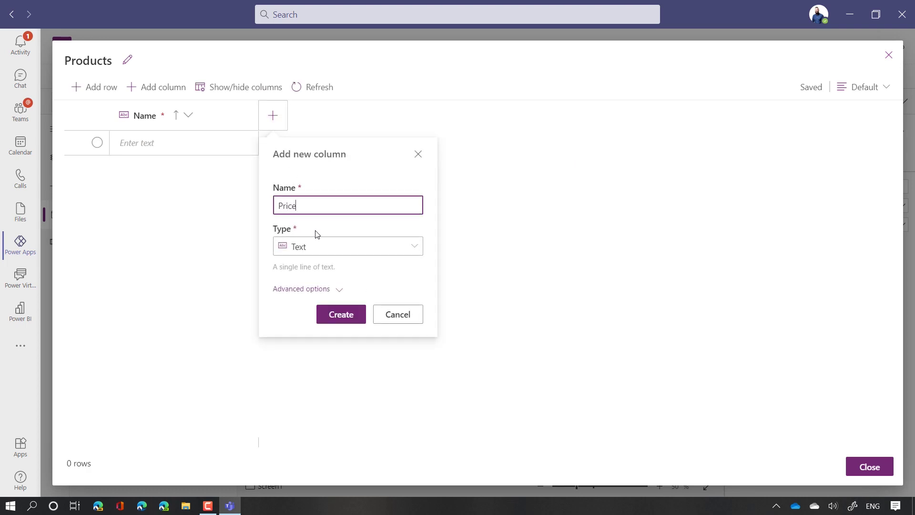
pyautogui.click(320, 246)
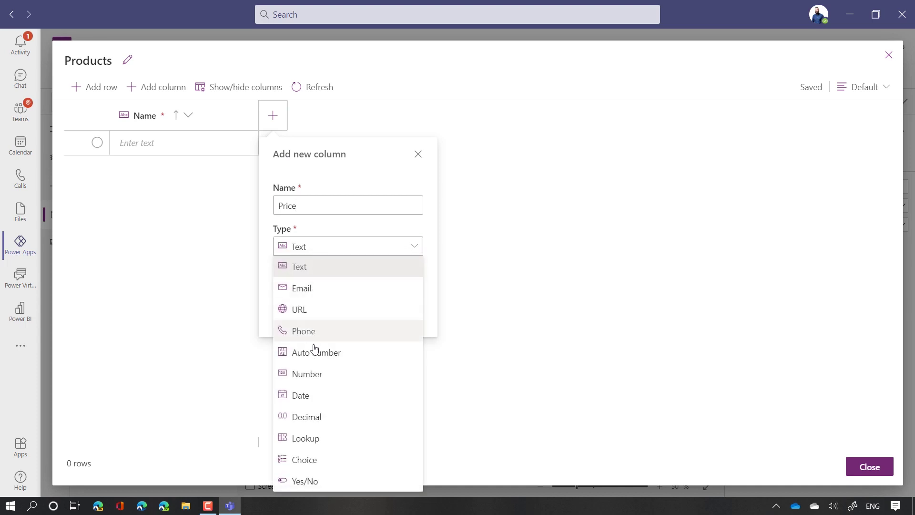
pyautogui.click(314, 418)
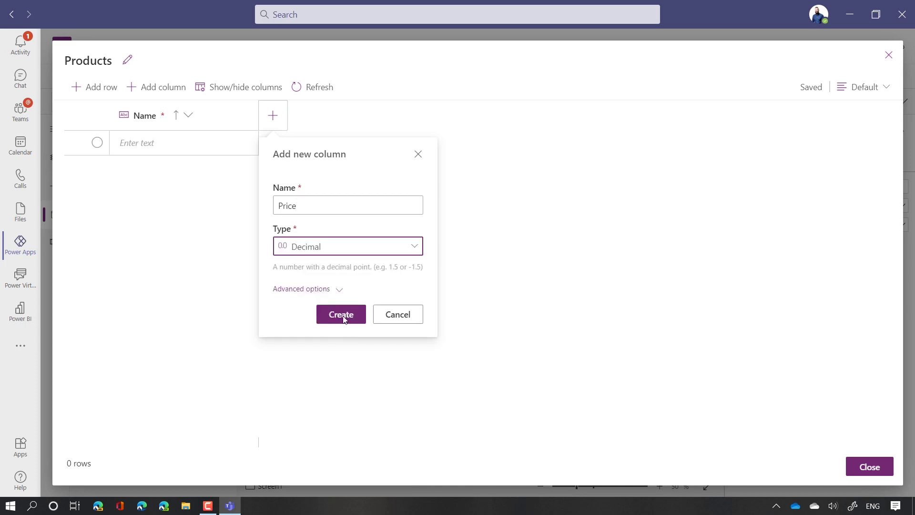
pyautogui.click(339, 291)
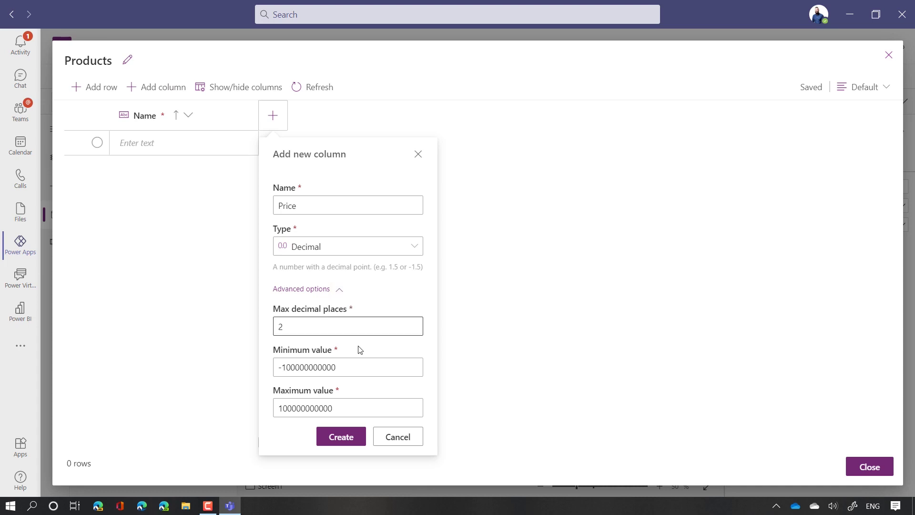
pyautogui.click(341, 436)
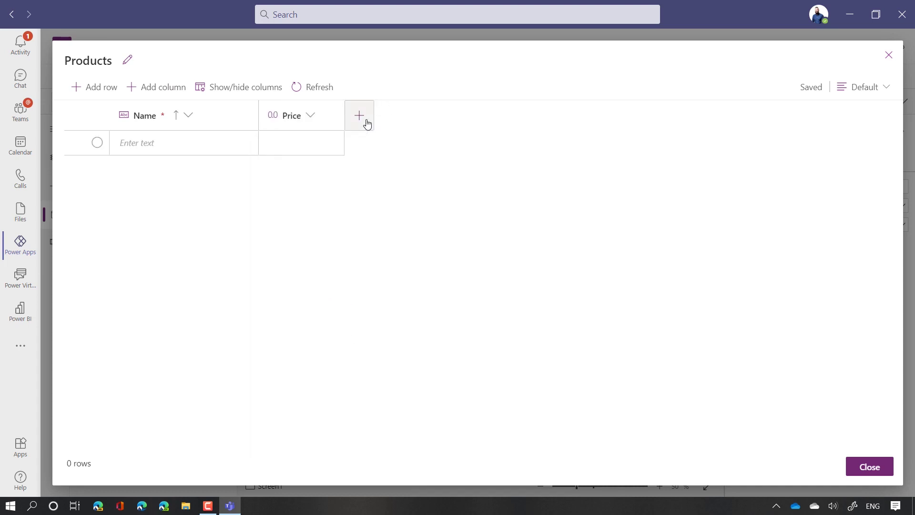
# Add a Category choice column: Espresso Machines, Coffee Makers, Grinders, Drinkware
pyautogui.click(365, 122)
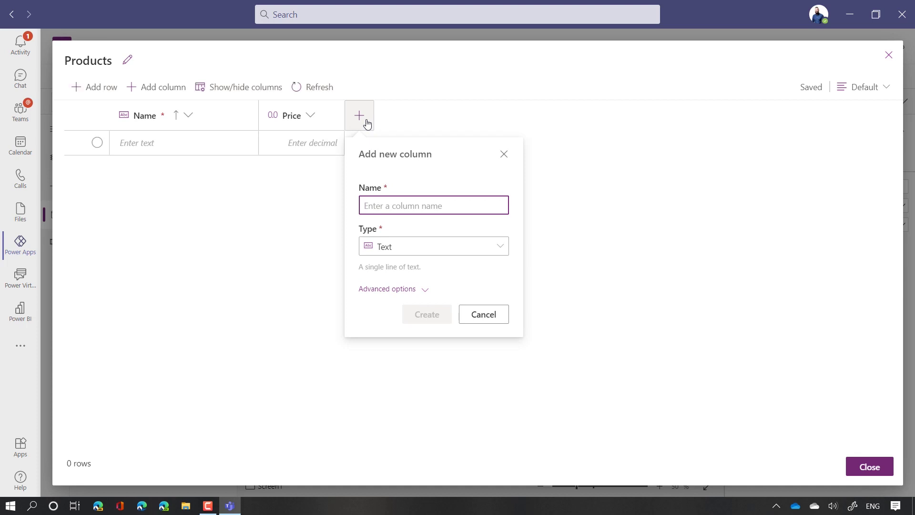
pyautogui.write('Category')
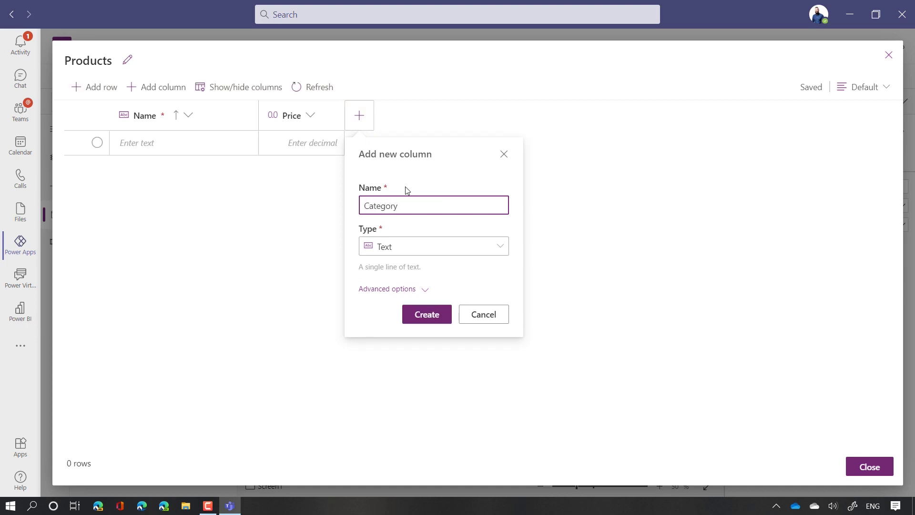
pyautogui.click(435, 246)
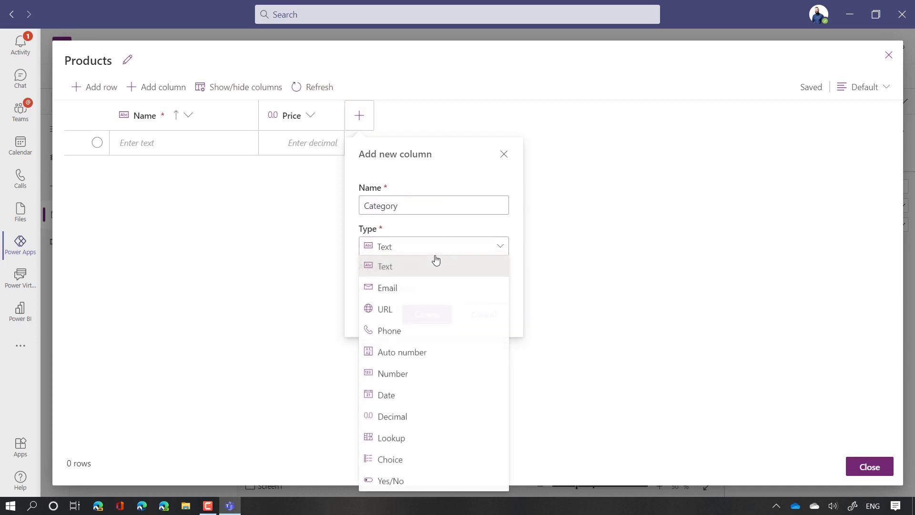
pyautogui.click(391, 460)
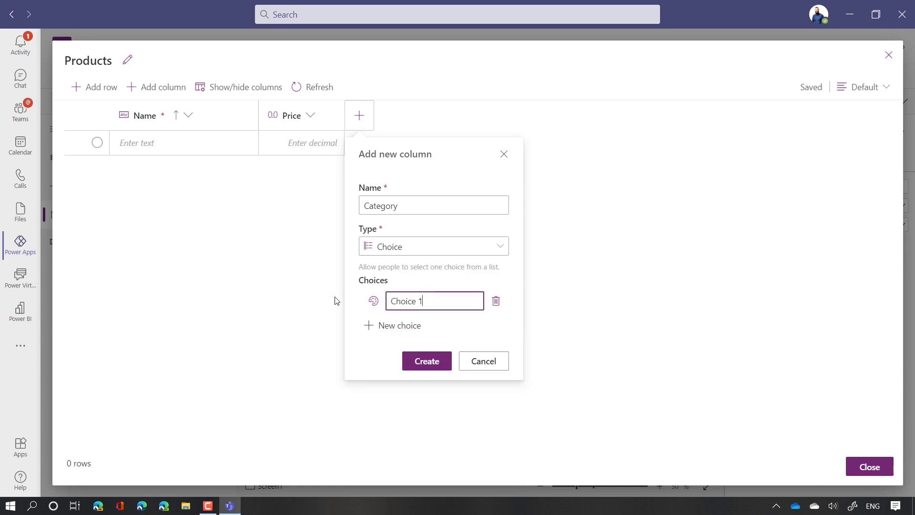
pyautogui.hotkey('ctrl', 'a')
pyautogui.write('E')
pyautogui.click(365, 325)
pyautogui.write('Coffee MakersGrinders')
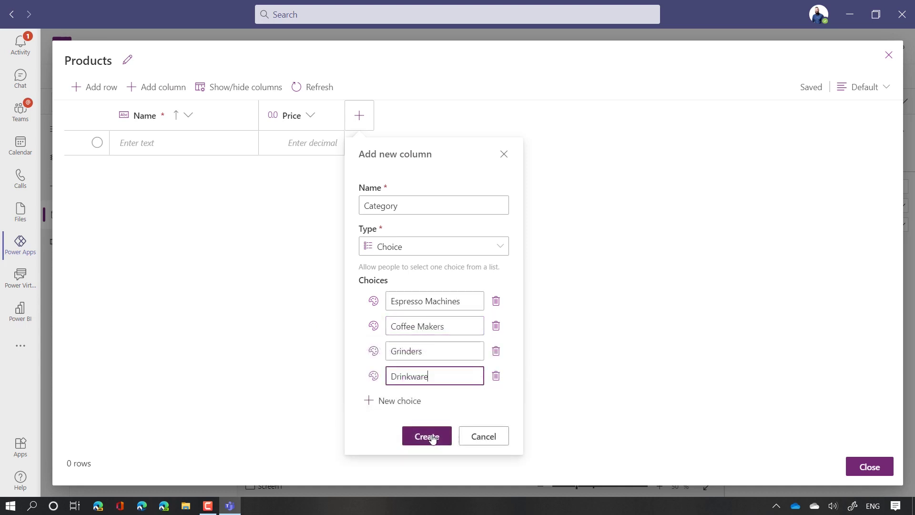
pyautogui.click(429, 437)
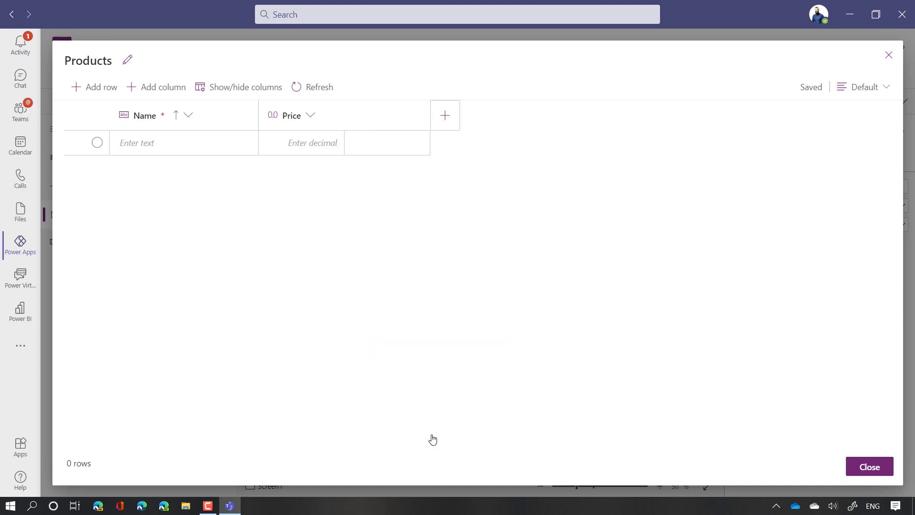
# Add an Is Trending yes/no column to the Products table
pyautogui.click(446, 117)
pyautogui.write('Is Trending')
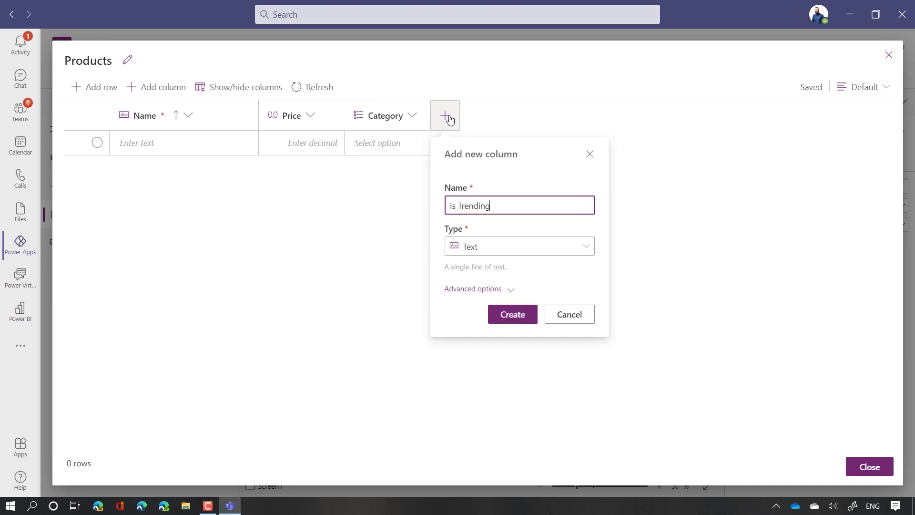
pyautogui.click(494, 246)
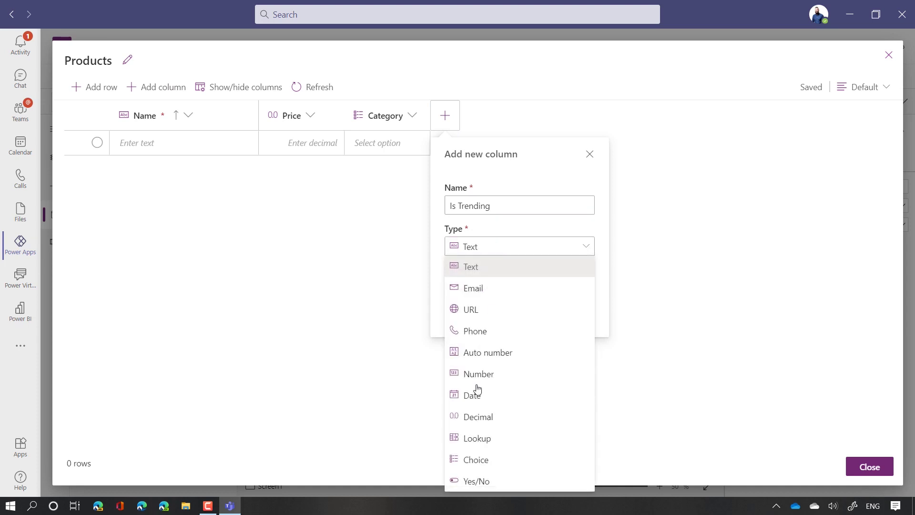
pyautogui.click(470, 481)
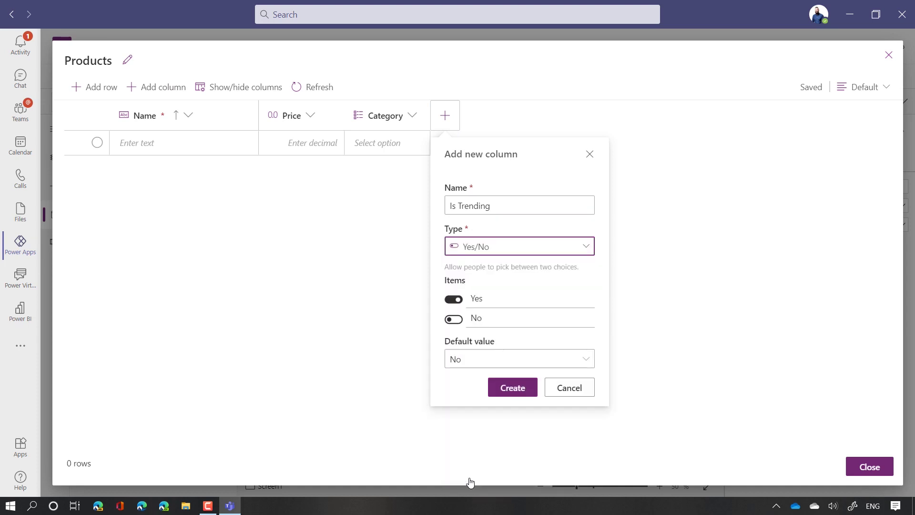
pyautogui.click(513, 389)
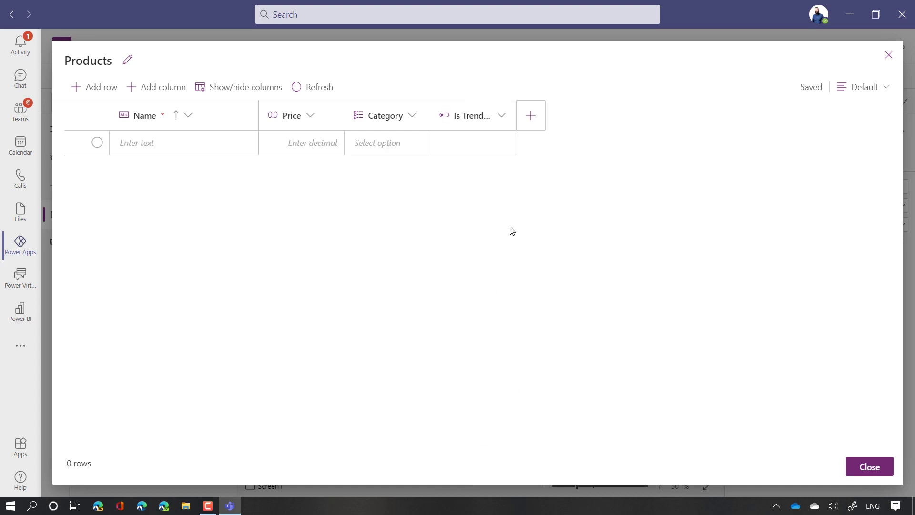
# Add a Description text column with max length 1000, then begin a URL-type Image column
pyautogui.click(531, 118)
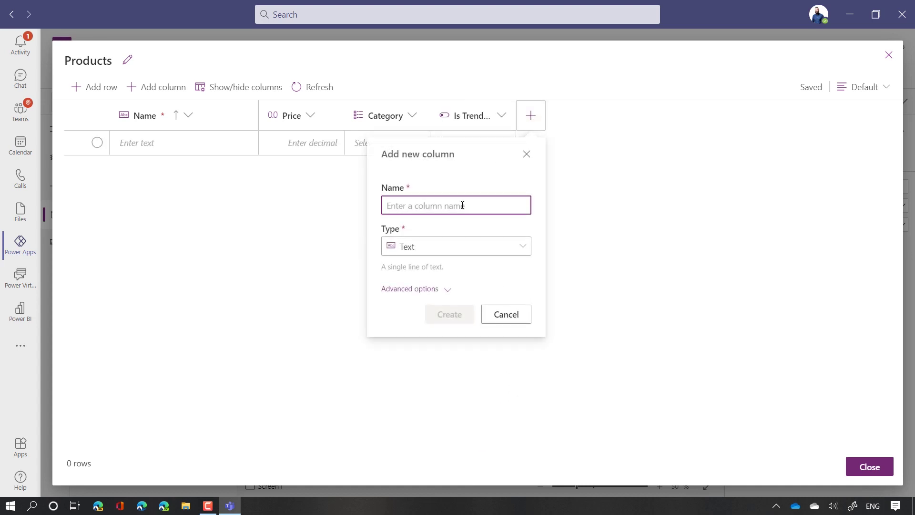
pyautogui.write('Description')
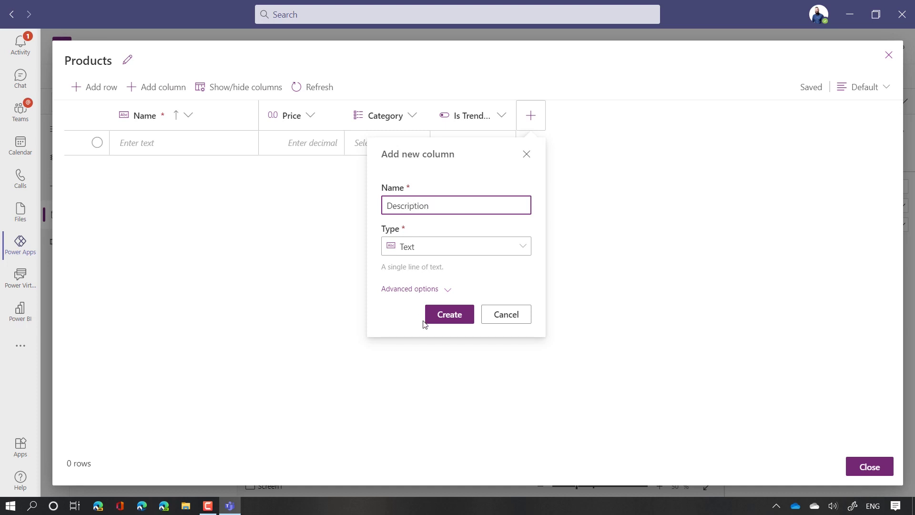
pyautogui.click(444, 290)
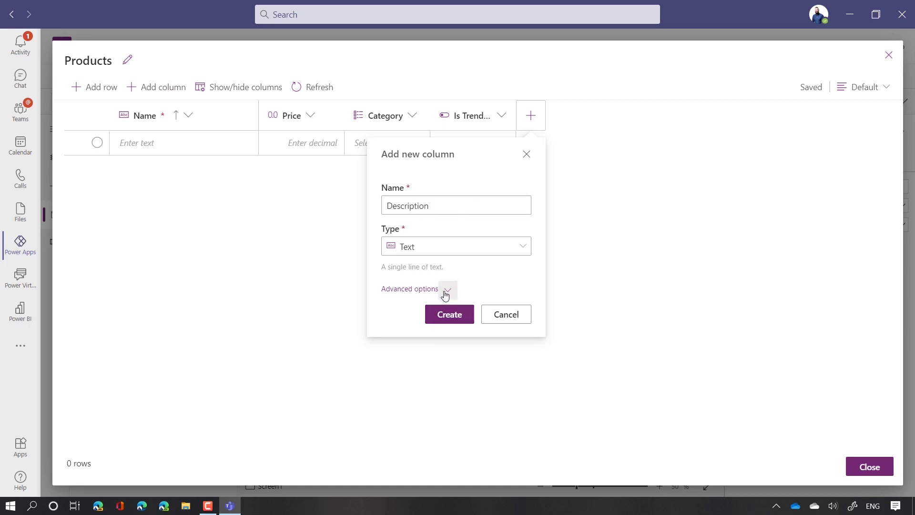
pyautogui.click(433, 323)
pyautogui.click(437, 354)
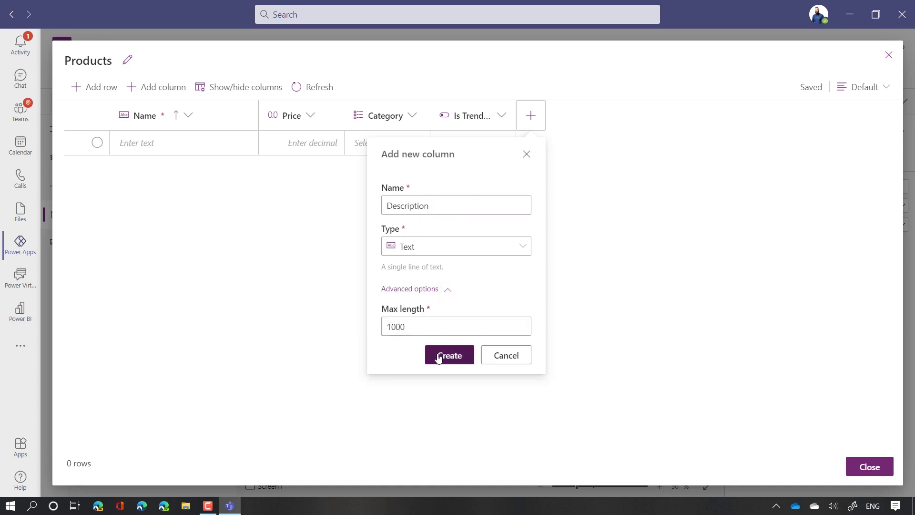
pyautogui.click(680, 115)
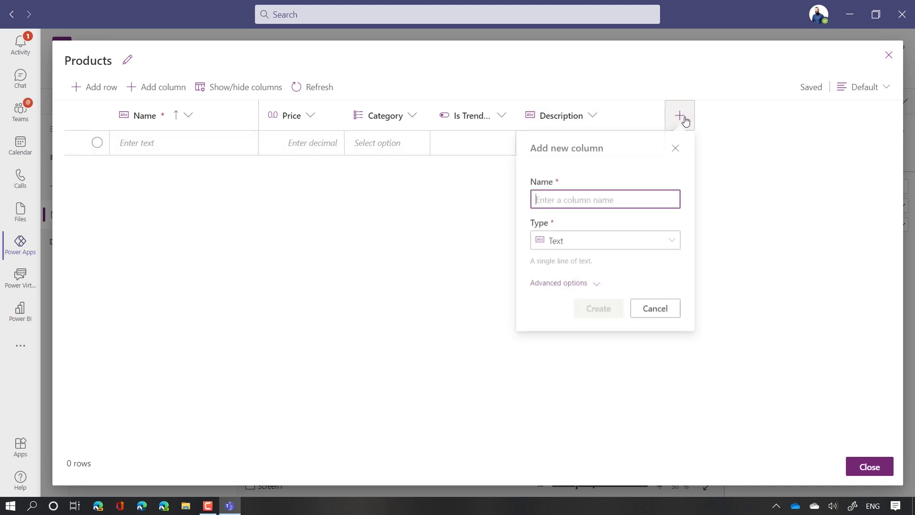
pyautogui.write('Image')
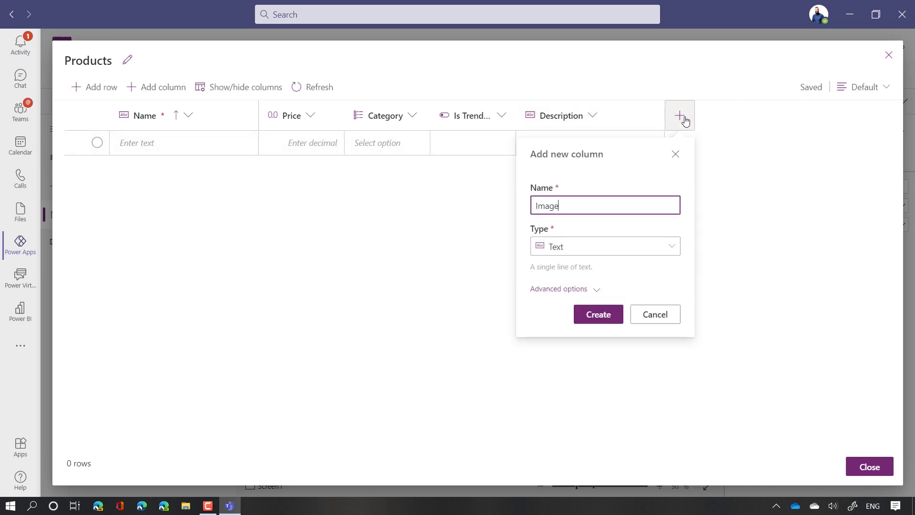
pyautogui.click(646, 246)
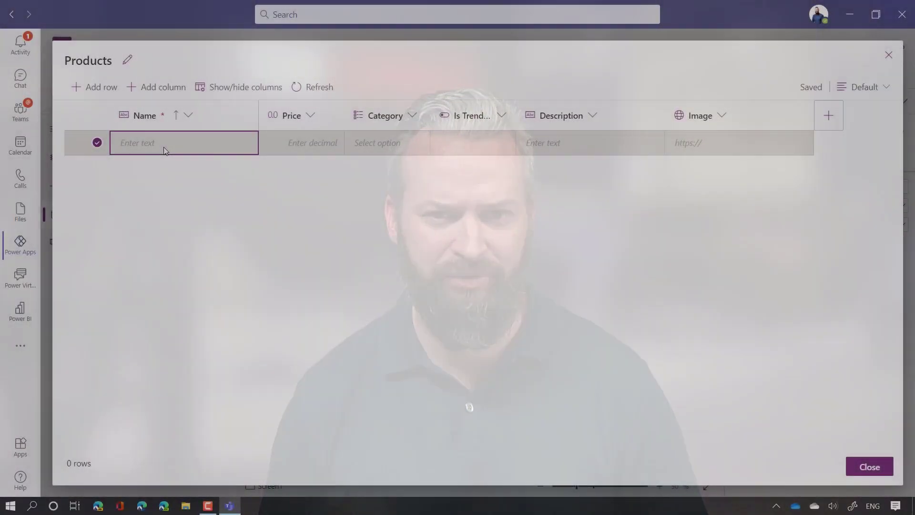
pyautogui.write('spresso 1000')
# Create the Image column, enter the 49 product rows from Espresso 1000, and close the table
pyautogui.press('Tab')
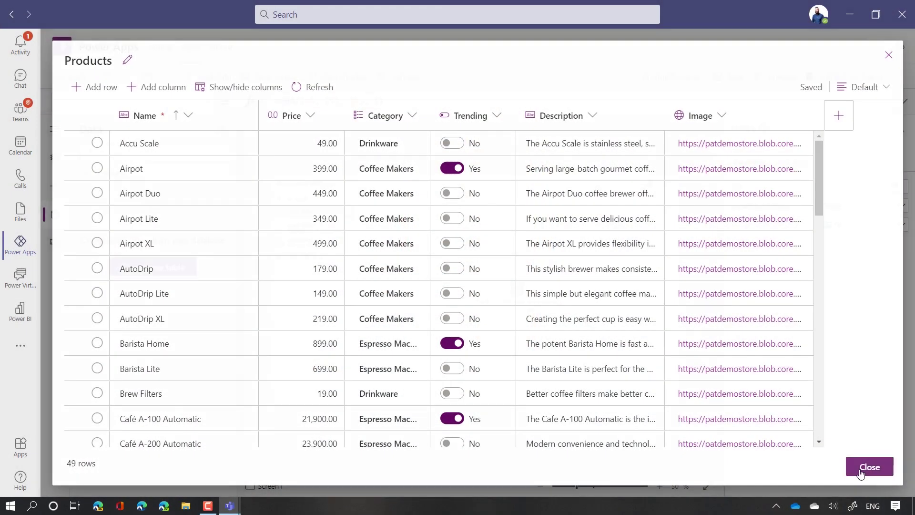
pyautogui.click(868, 465)
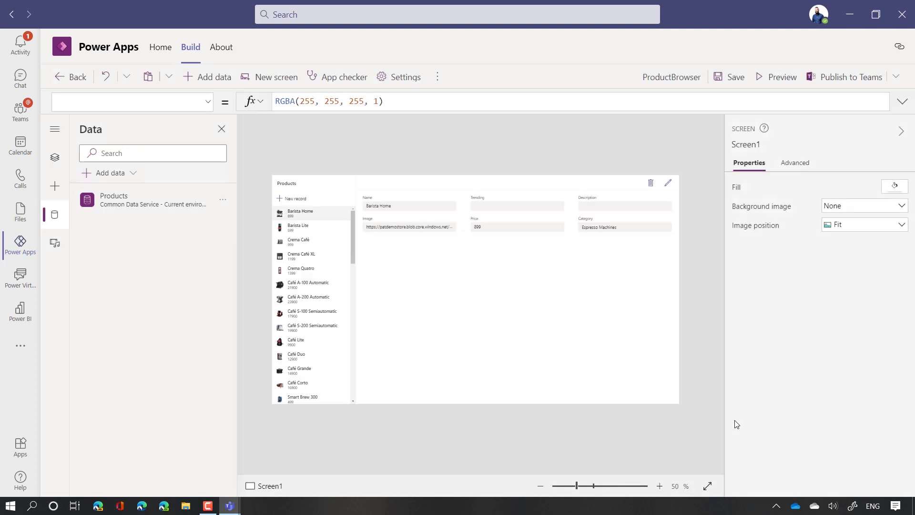
# Preview the app and view the Barista Lite and Crema Café XL details
pyautogui.click(779, 78)
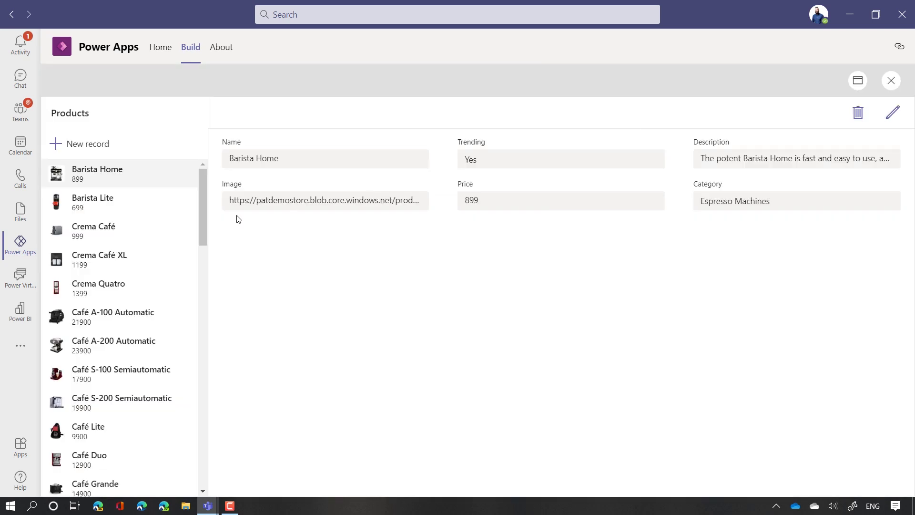
pyautogui.click(136, 207)
pyautogui.scroll(-1, 100, 224)
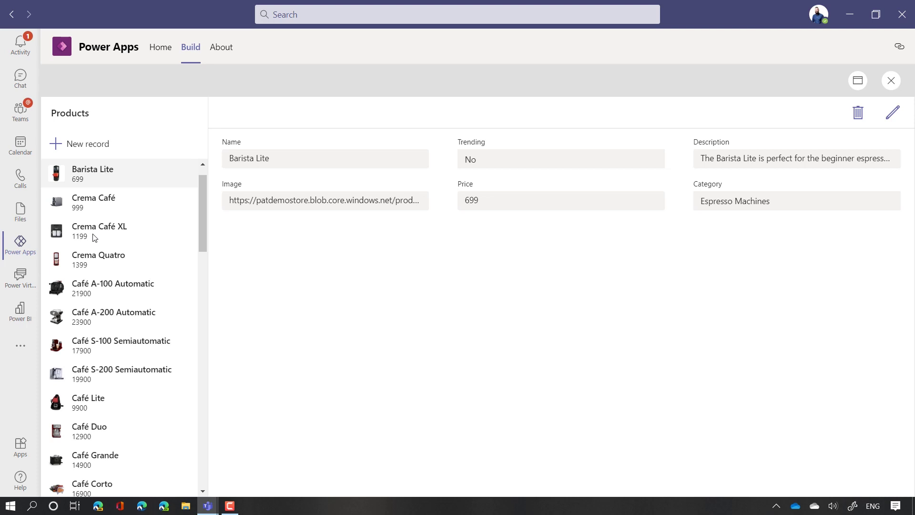
pyautogui.click(94, 237)
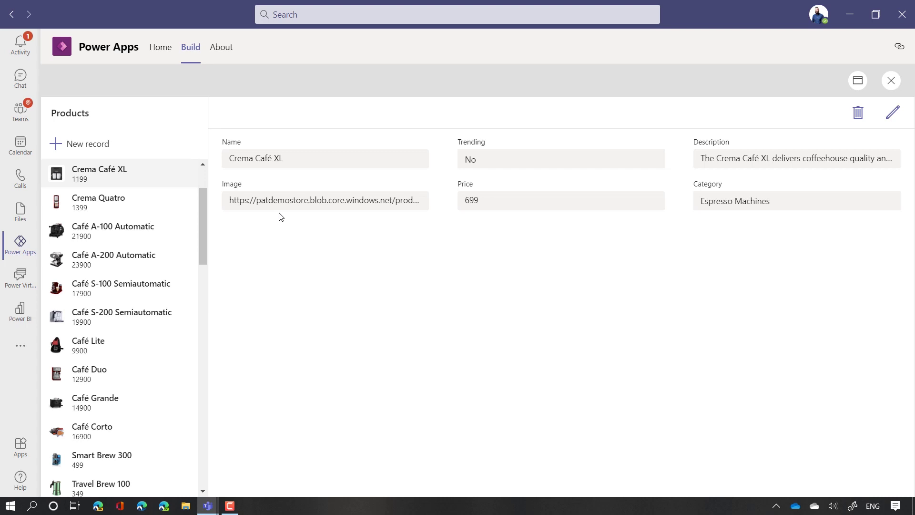
# Show Café Duo, narrow the Teams window to test layout, then maximize the preview
pyautogui.click(876, 14)
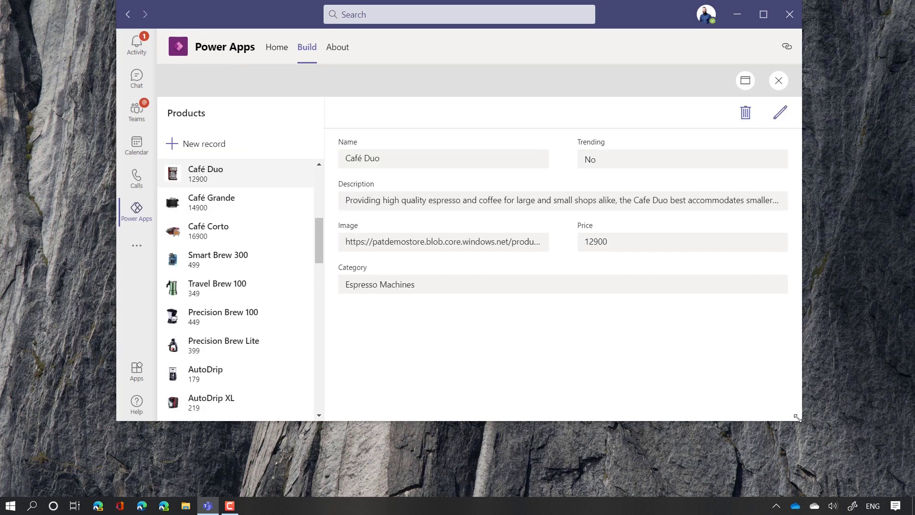
pyautogui.moveTo(801, 421); pyautogui.dragTo(601, 437)
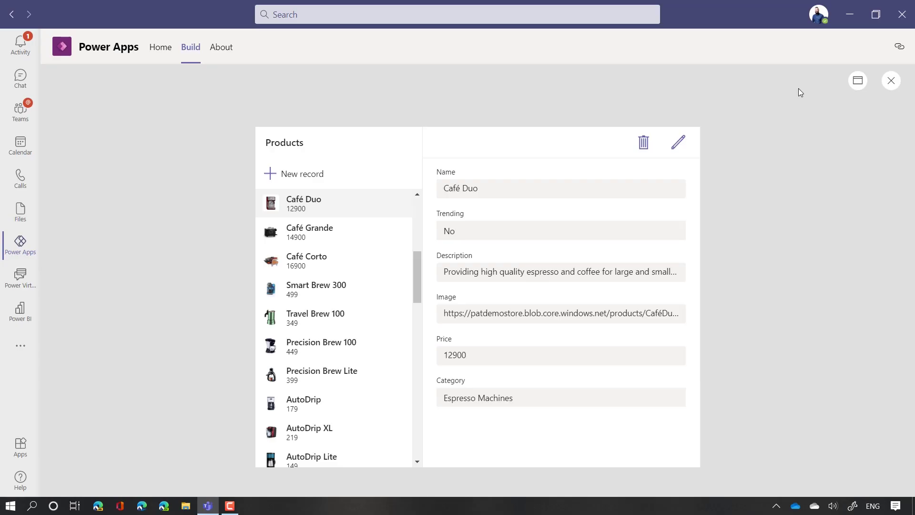
pyautogui.click(859, 82)
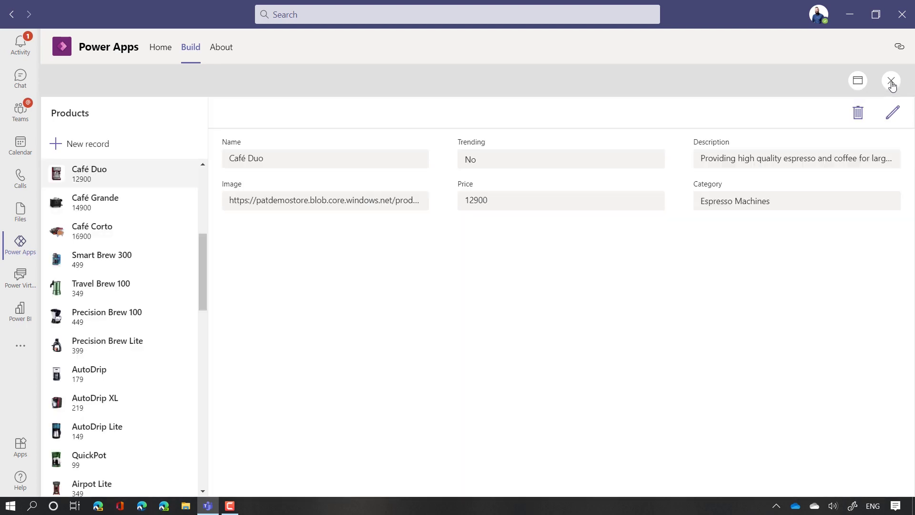
# Close the preview, dismiss the Did you know? tip, and select the product gallery
pyautogui.click(892, 83)
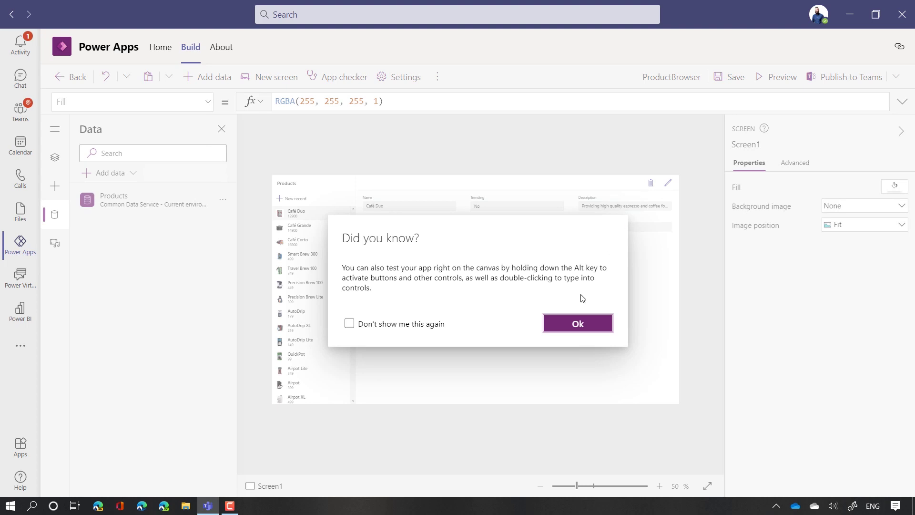
pyautogui.click(565, 323)
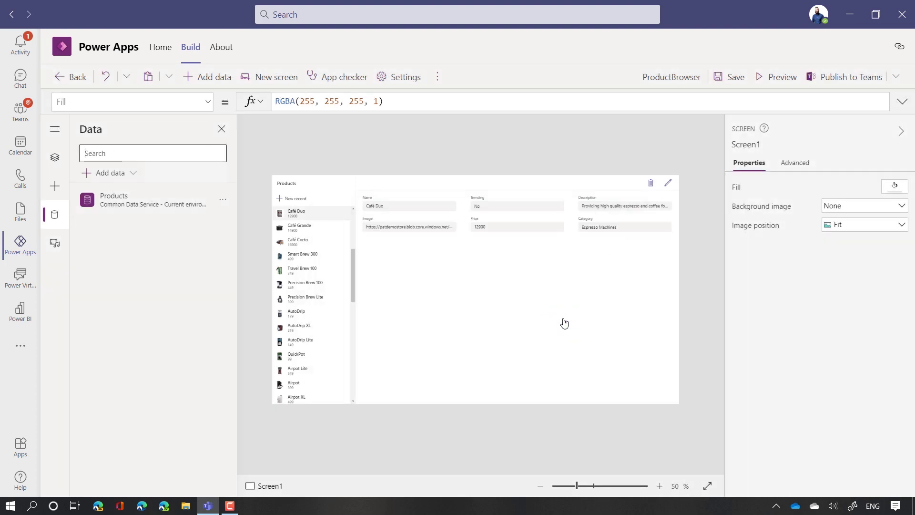
pyautogui.click(340, 346)
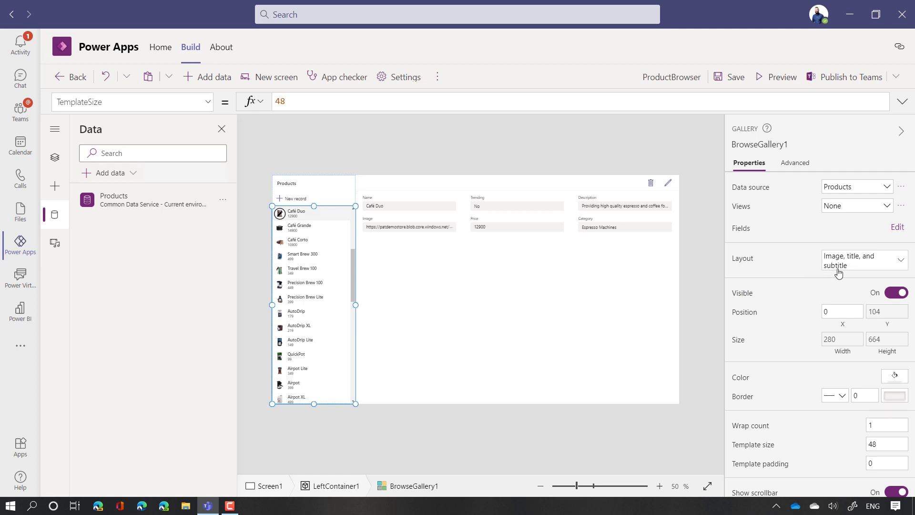
# Give the gallery a Title and subtitle on overlay layout, wrap count 1, and Min(160, Self.Height) TemplateSize
pyautogui.click(900, 267)
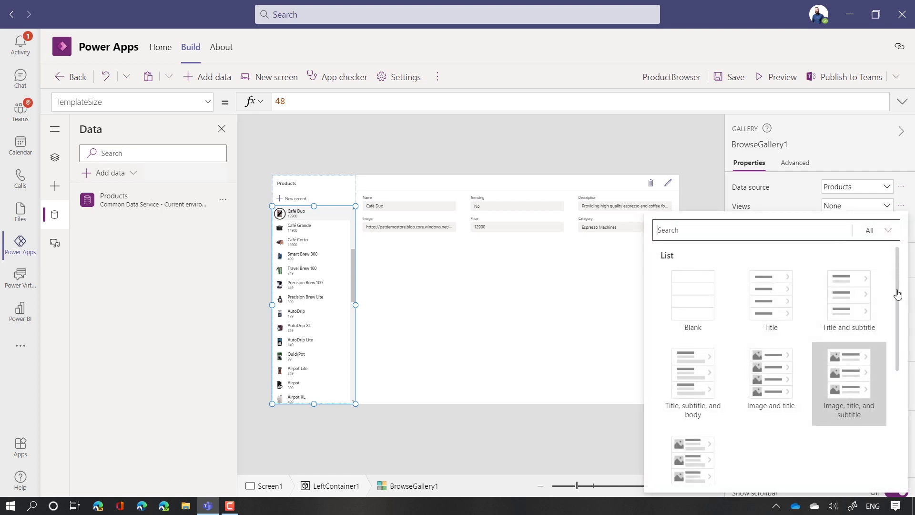
pyautogui.moveTo(899, 294); pyautogui.dragTo(902, 431)
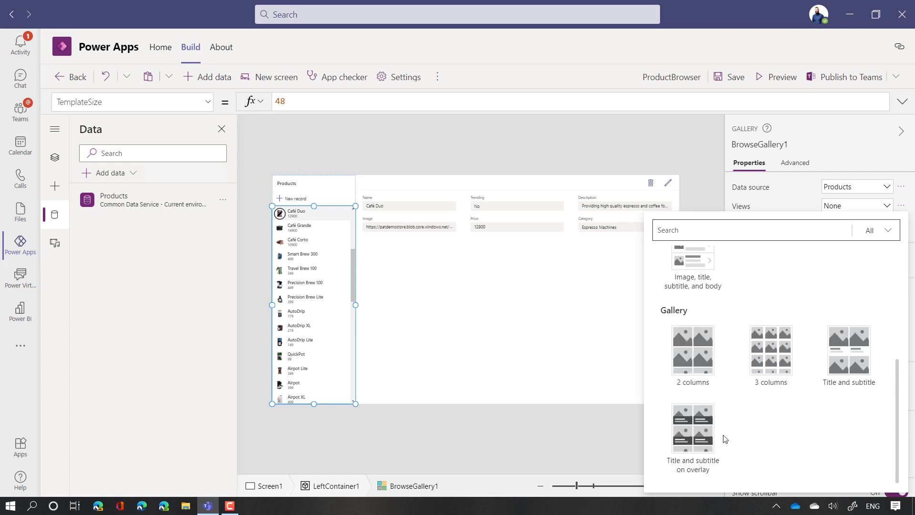
pyautogui.click(691, 433)
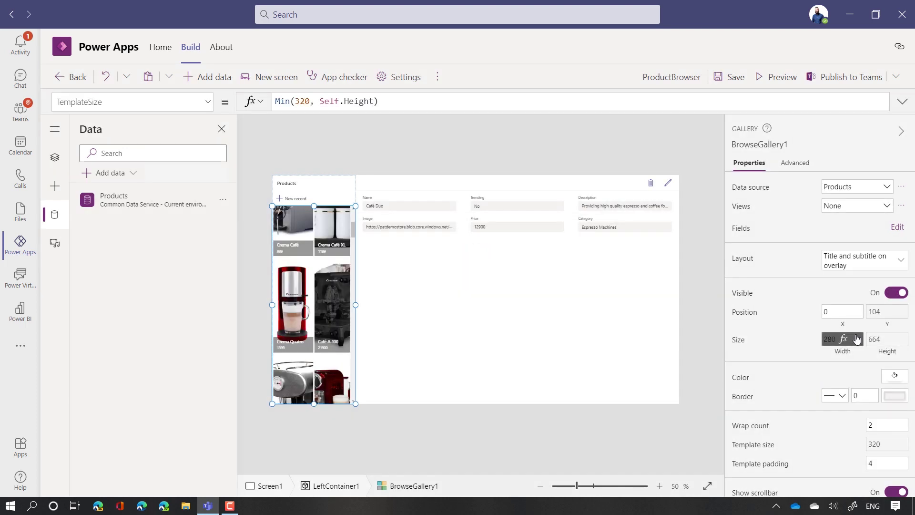
pyautogui.doubleClick(882, 427)
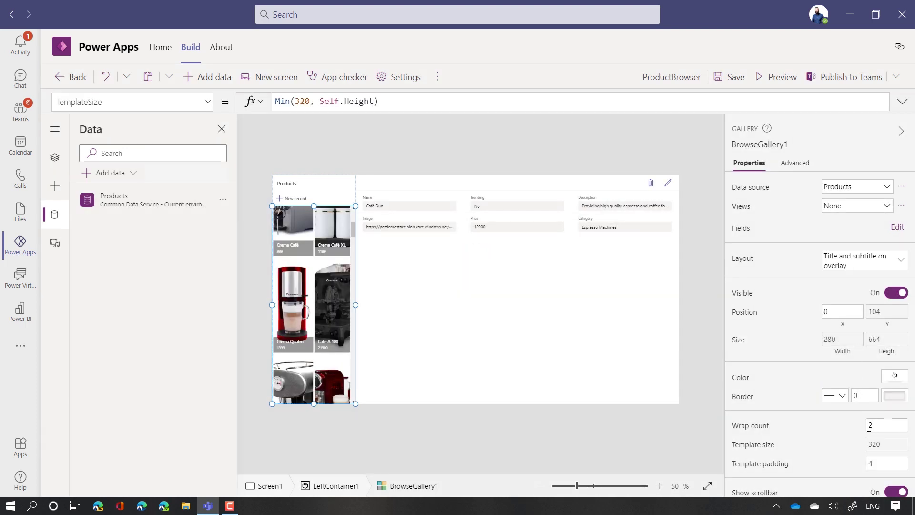
pyautogui.write('1')
pyautogui.click(885, 447)
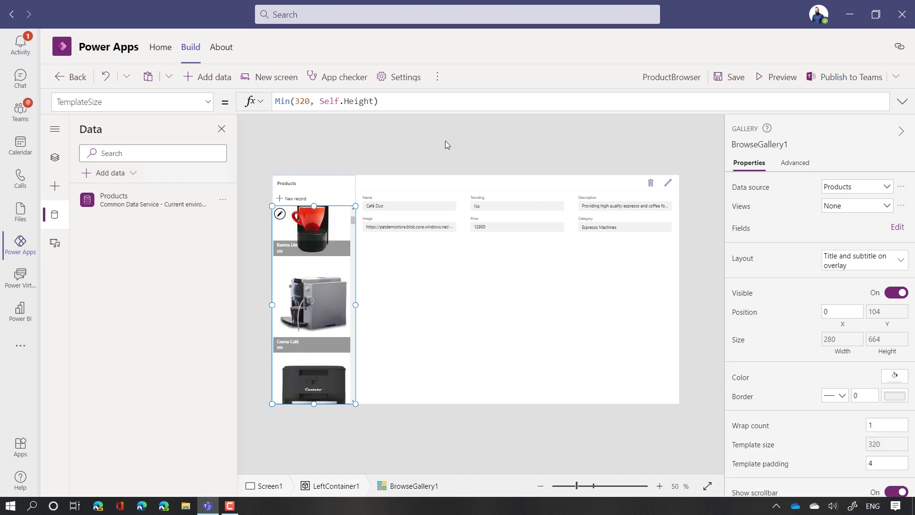
pyautogui.doubleClick(302, 101)
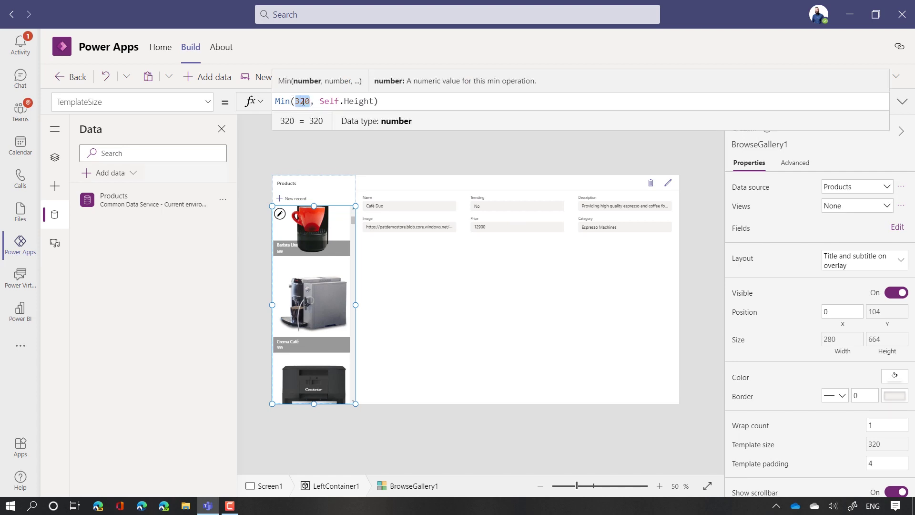
pyautogui.write('1')
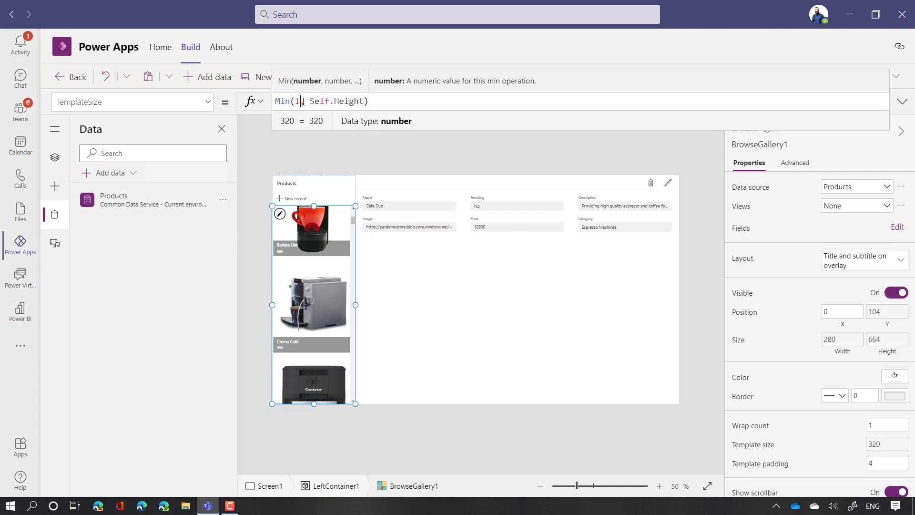
pyautogui.write('6')
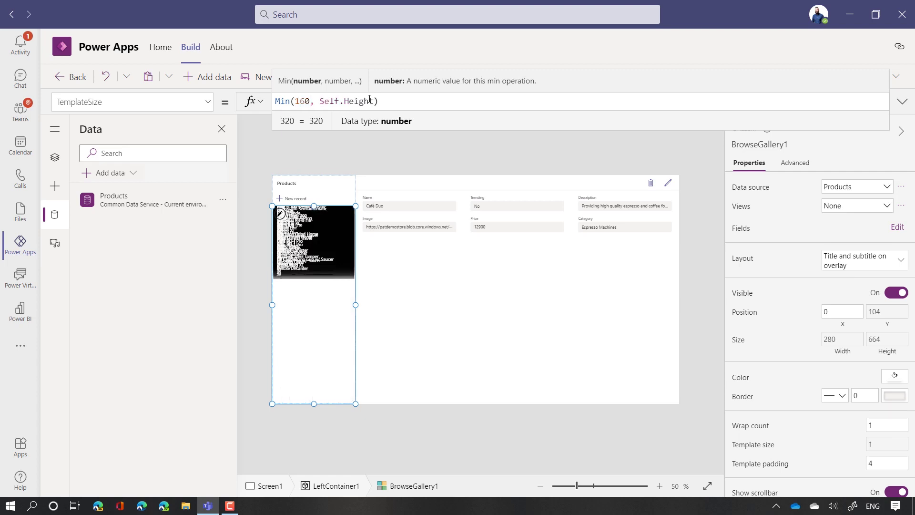
pyautogui.write('0')
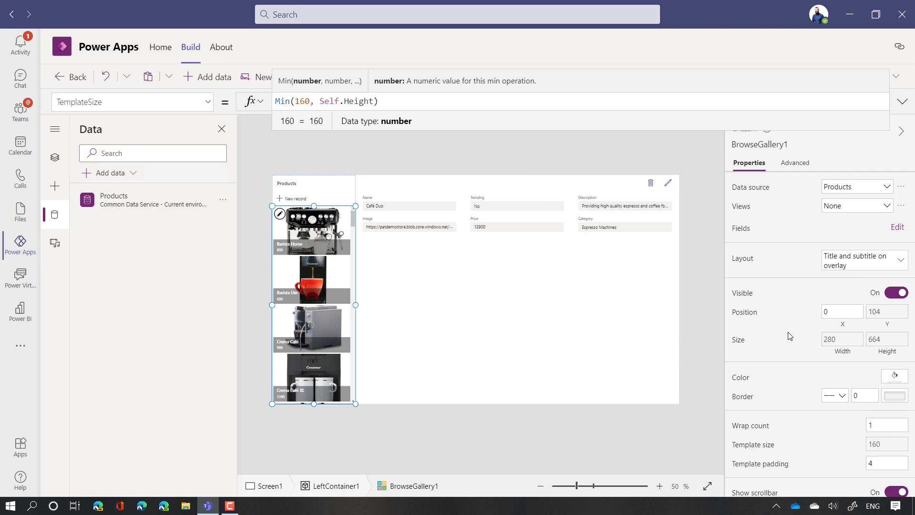
# Map the gallery subtitle label to Category, so each tile shows it under the product name
pyautogui.click(896, 228)
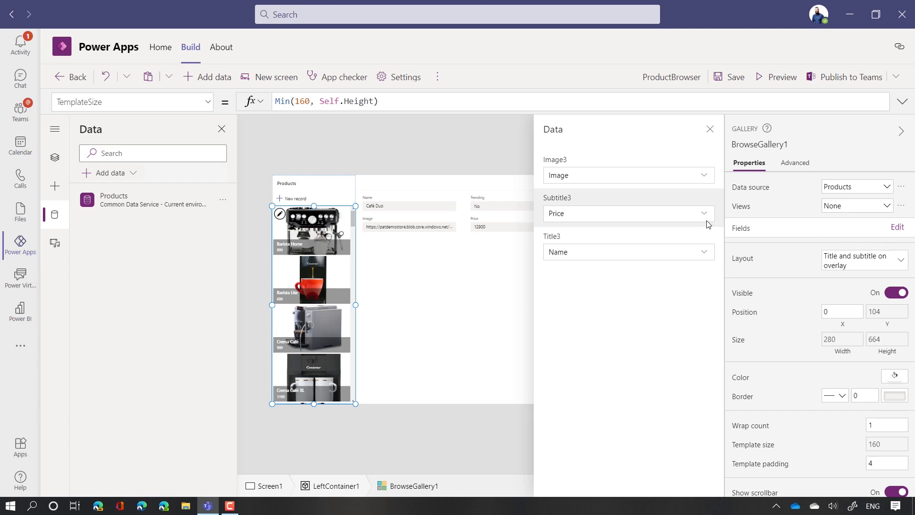
pyautogui.click(706, 217)
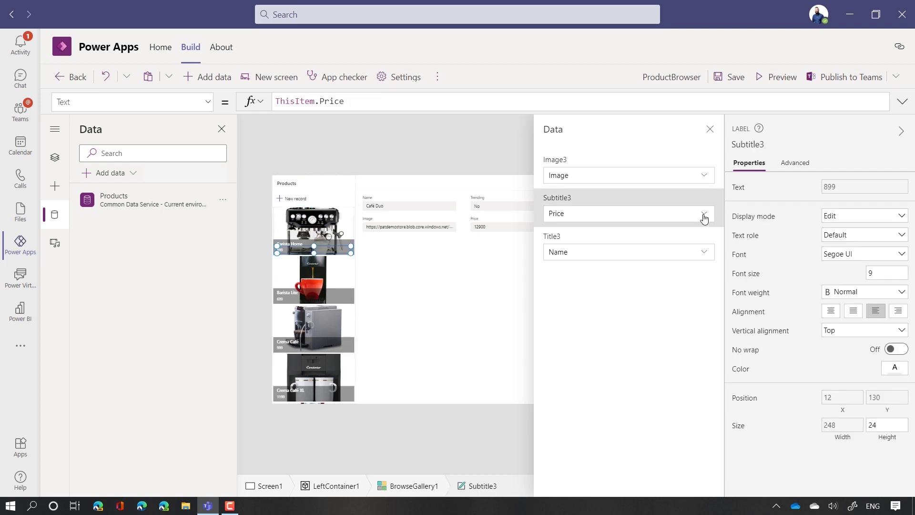
pyautogui.click(704, 215)
pyautogui.click(644, 227)
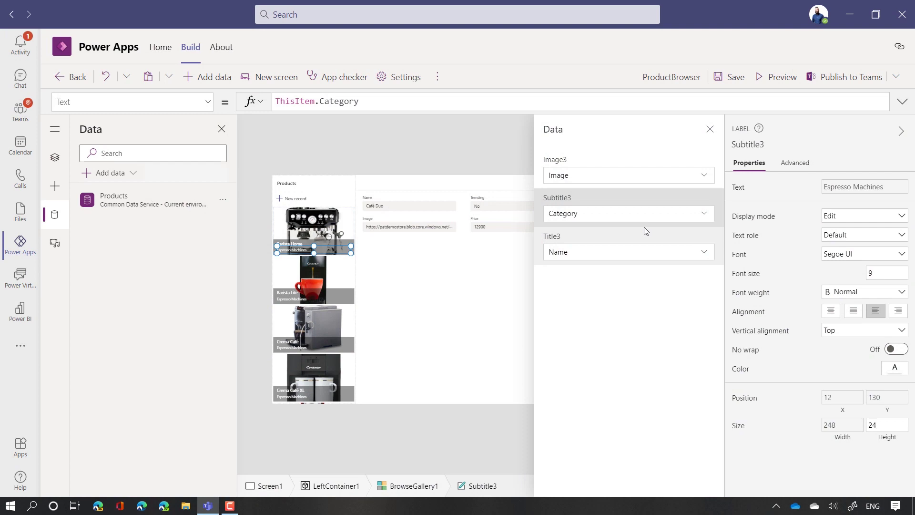
pyautogui.click(710, 130)
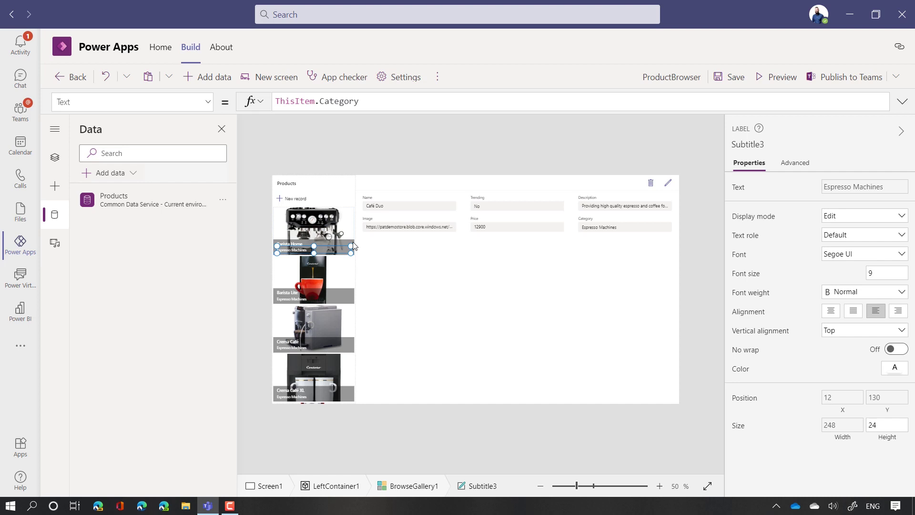
pyautogui.click(354, 246)
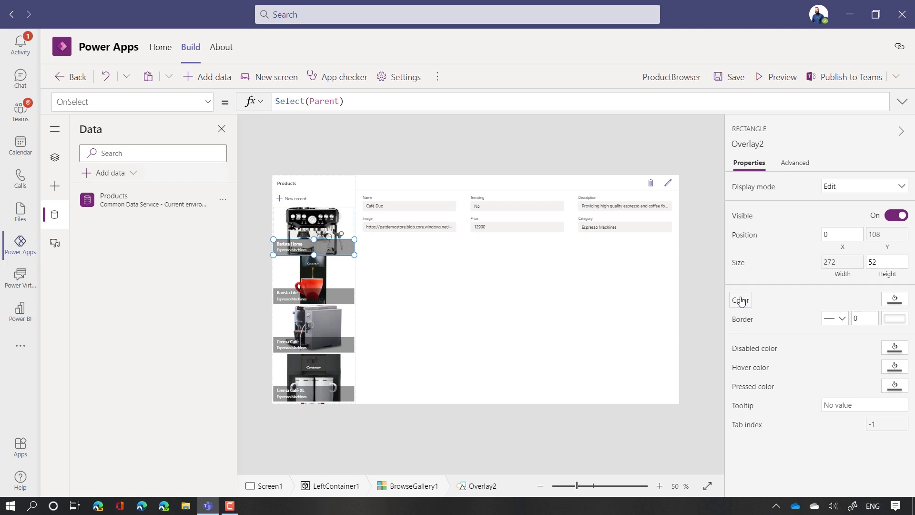
# Set Overlay2's Fill to If(ThisItem.Trending, Color.OrangeRed, Color.DarkGray)
pyautogui.click(741, 301)
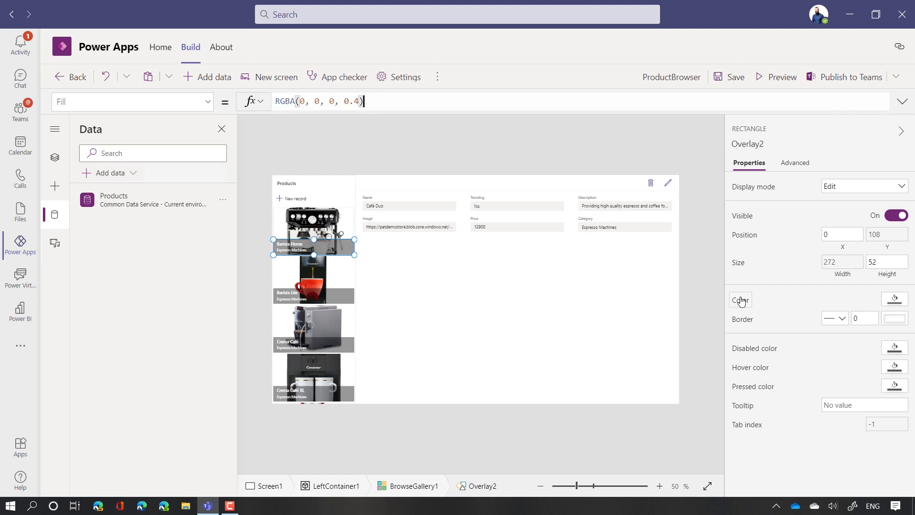
pyautogui.click(448, 110)
pyautogui.moveTo(383, 99); pyautogui.dragTo(251, 101)
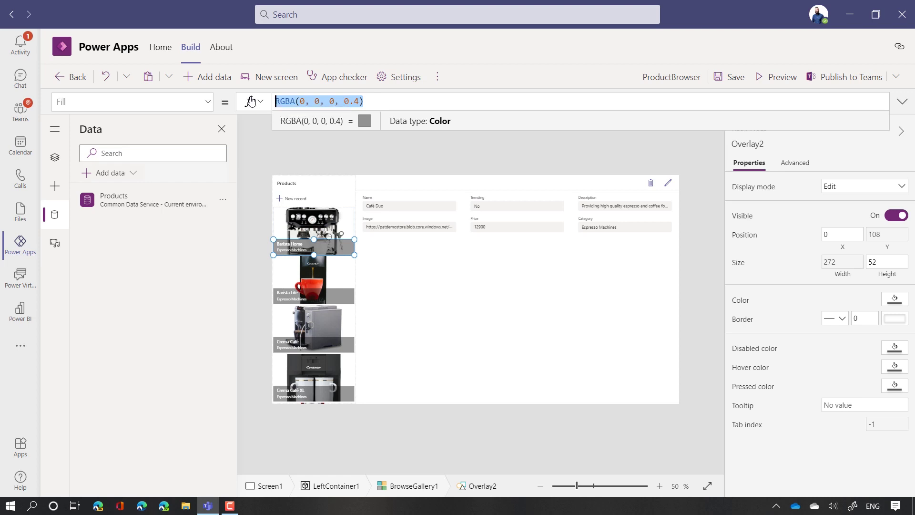
pyautogui.write('If(')
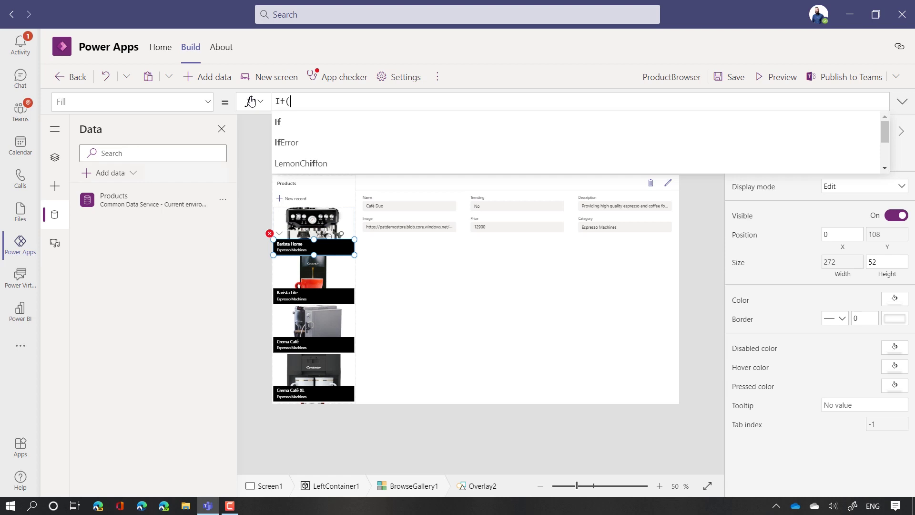
pyautogui.write('Th')
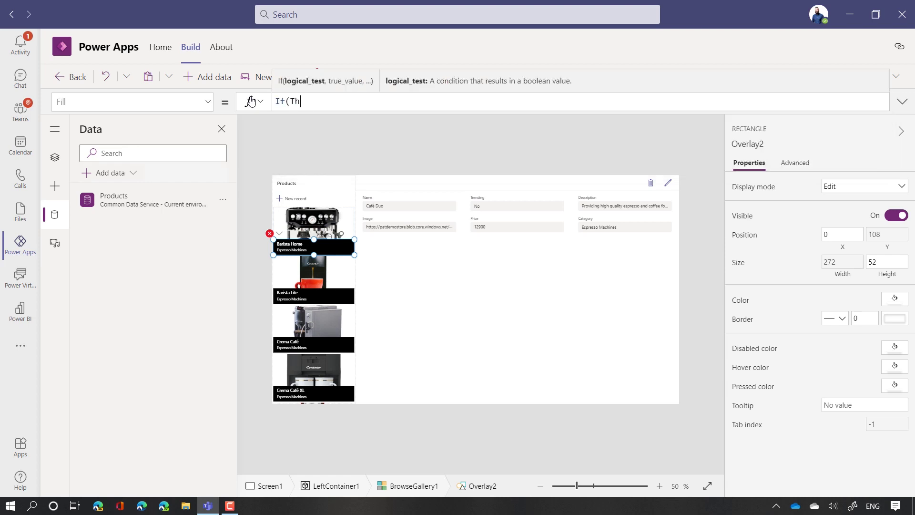
pyautogui.write('isItem')
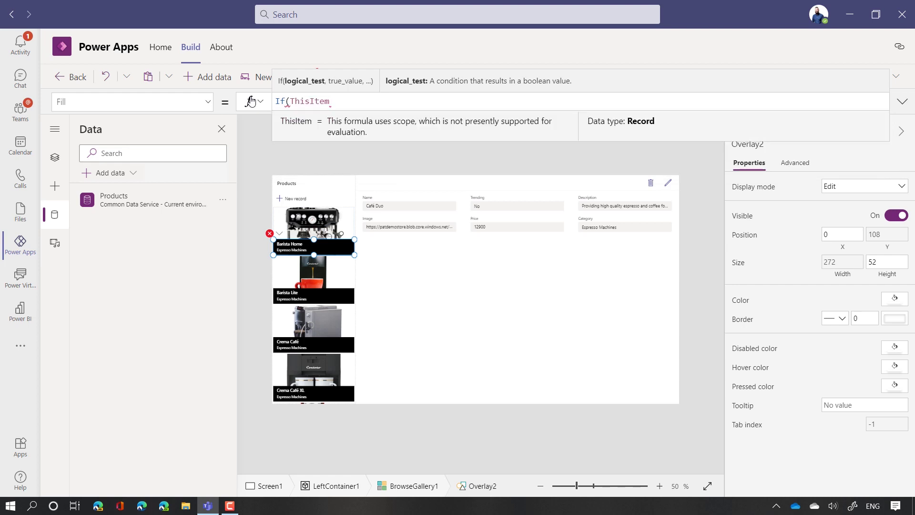
pyautogui.write('.')
pyautogui.write('Tren')
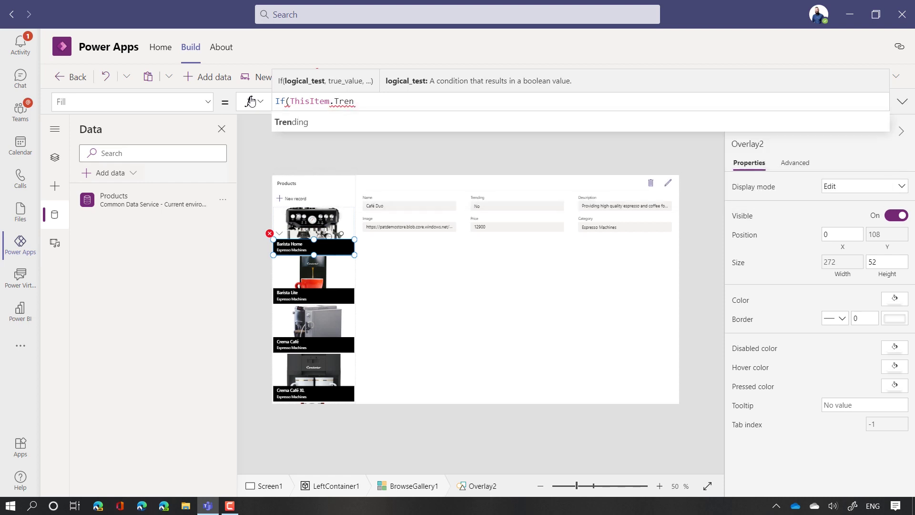
pyautogui.write('ding, Color')
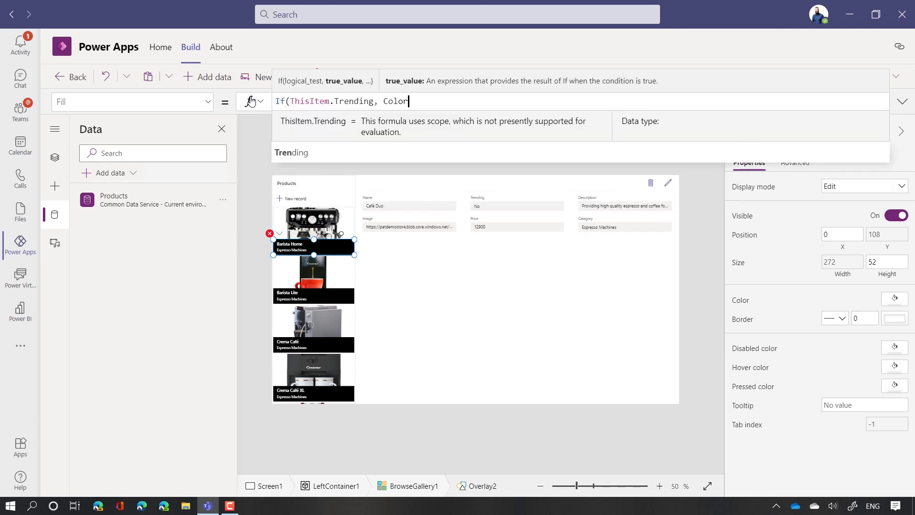
pyautogui.write('.OrangeRed, C')
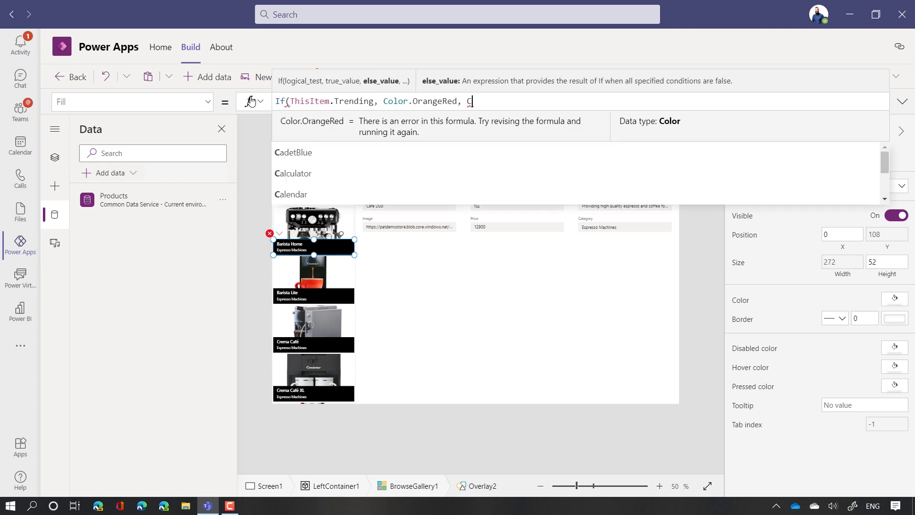
pyautogui.write('olor.D')
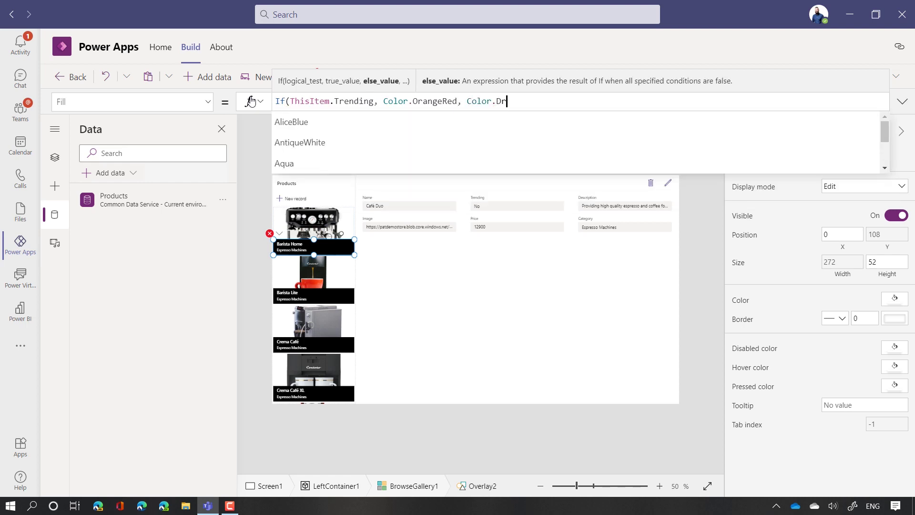
pyautogui.write('arkG')
pyautogui.press('Down')
pyautogui.press('Tab')
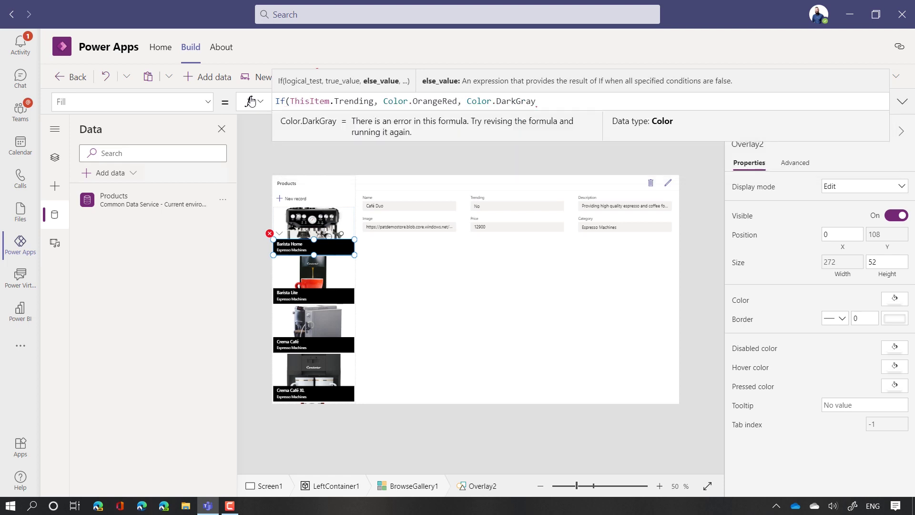
pyautogui.write(')')
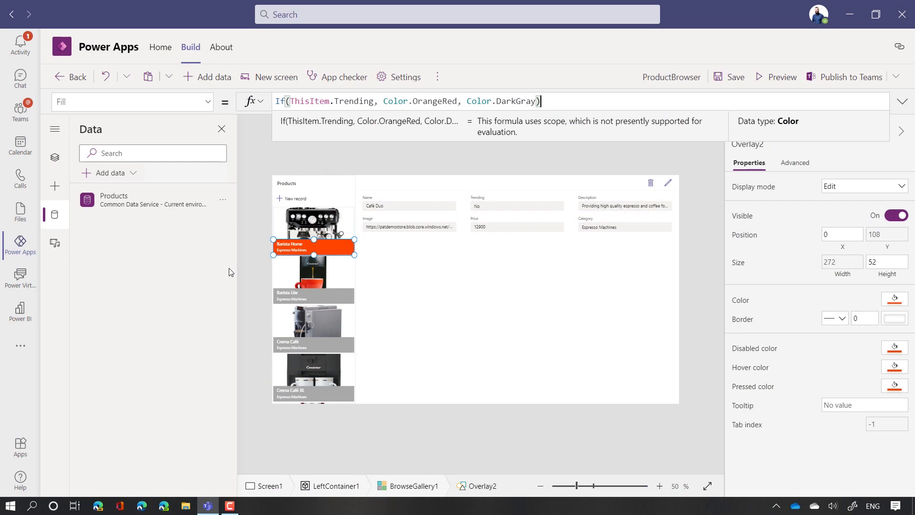
pyautogui.click(503, 262)
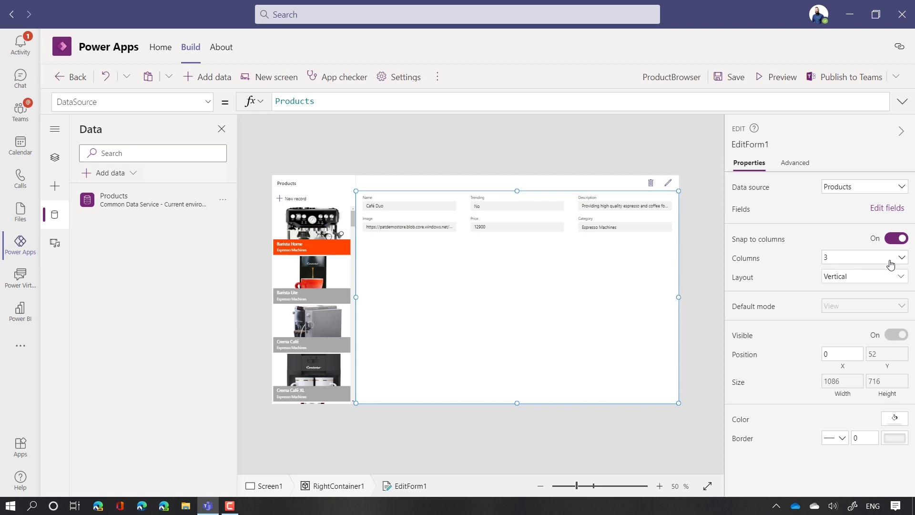
# Set EditForm1 to 2 columns and remove its Image field
pyautogui.click(891, 262)
pyautogui.click(865, 289)
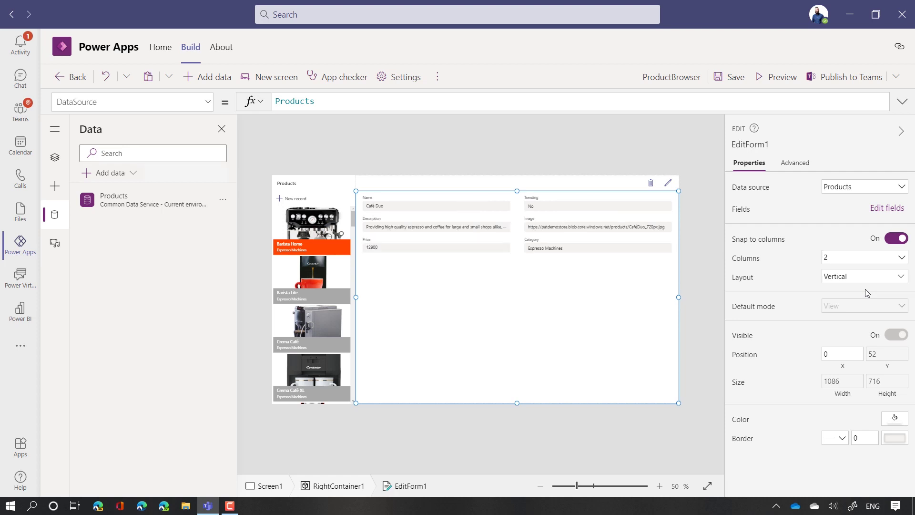
pyautogui.click(882, 214)
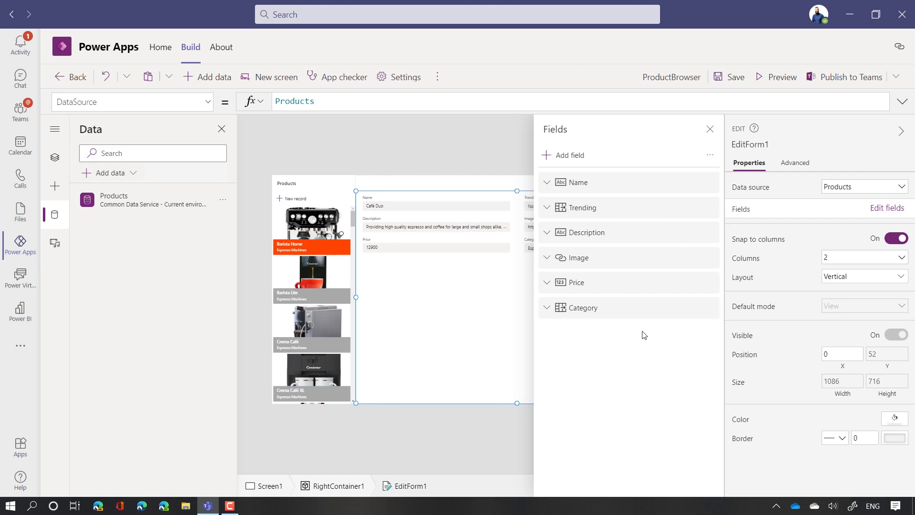
pyautogui.click(711, 257)
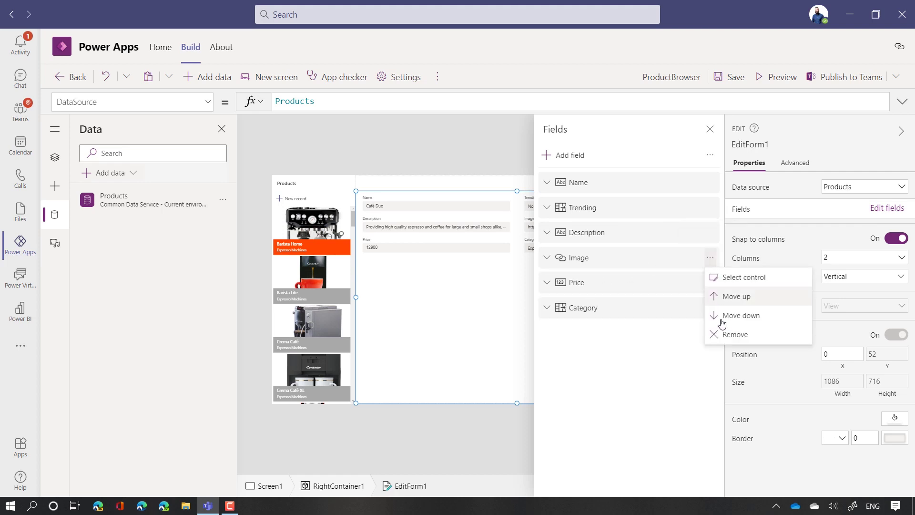
pyautogui.click(724, 335)
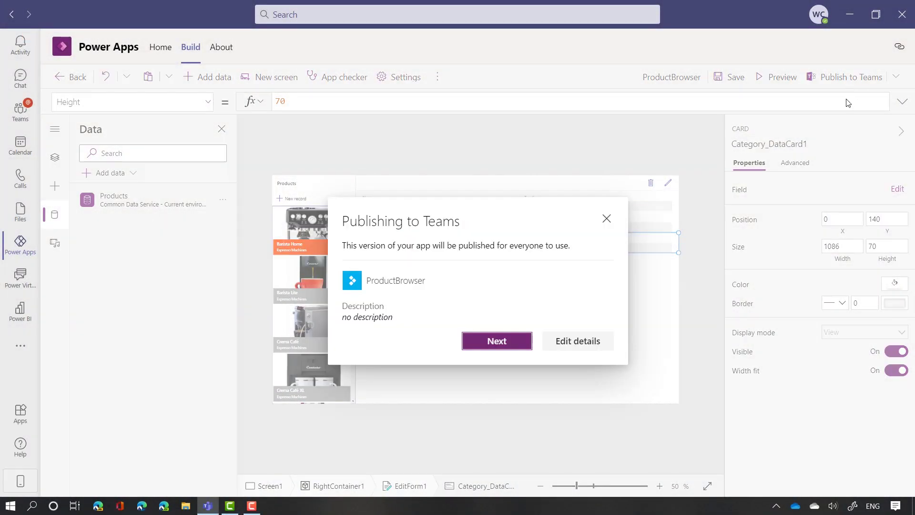
# Publish ProductBrowser to Teams, adding it as a Marketing channel tab and saving
pyautogui.click(503, 340)
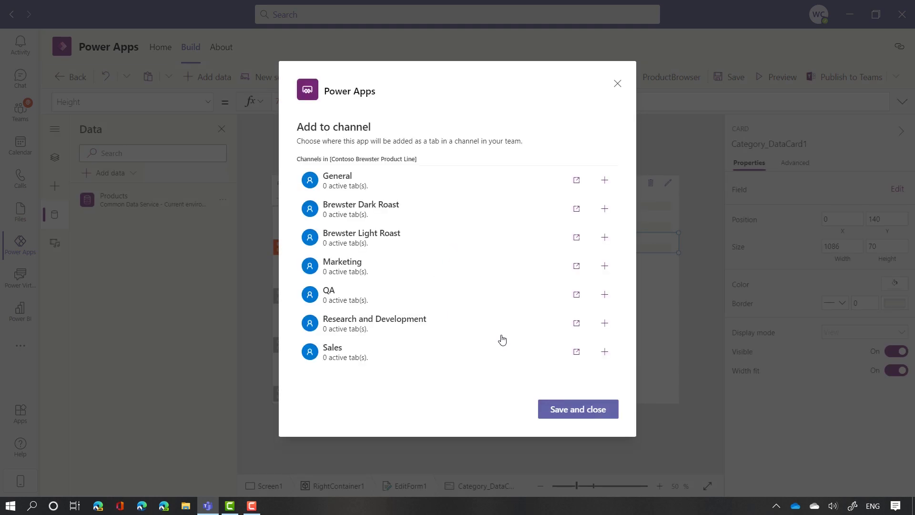
pyautogui.click(589, 277)
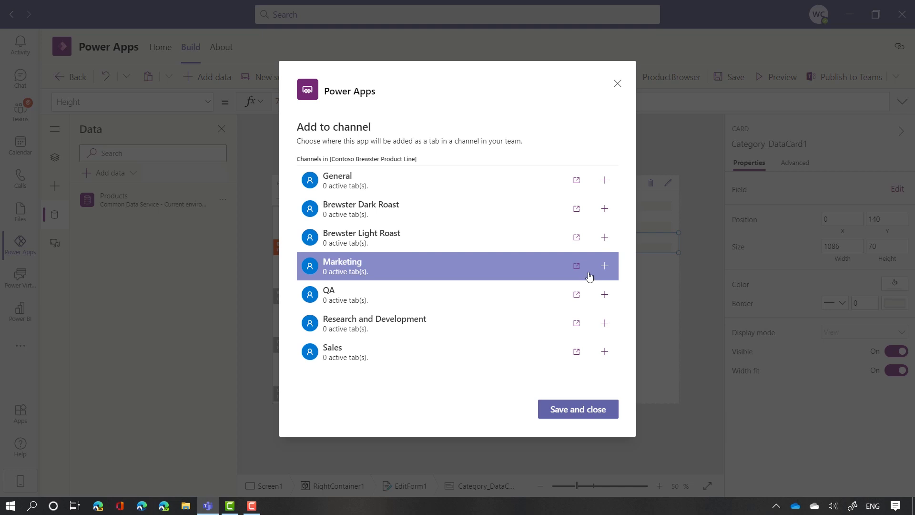
pyautogui.click(604, 266)
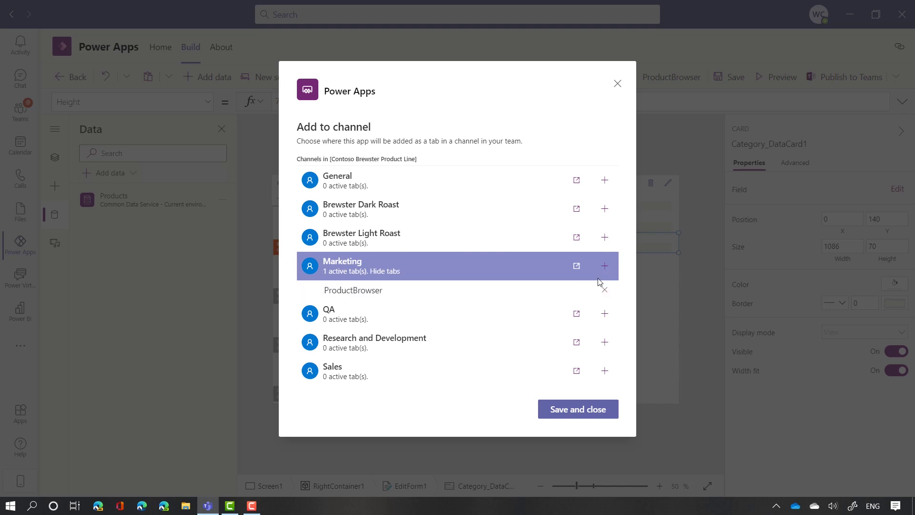
pyautogui.click(589, 414)
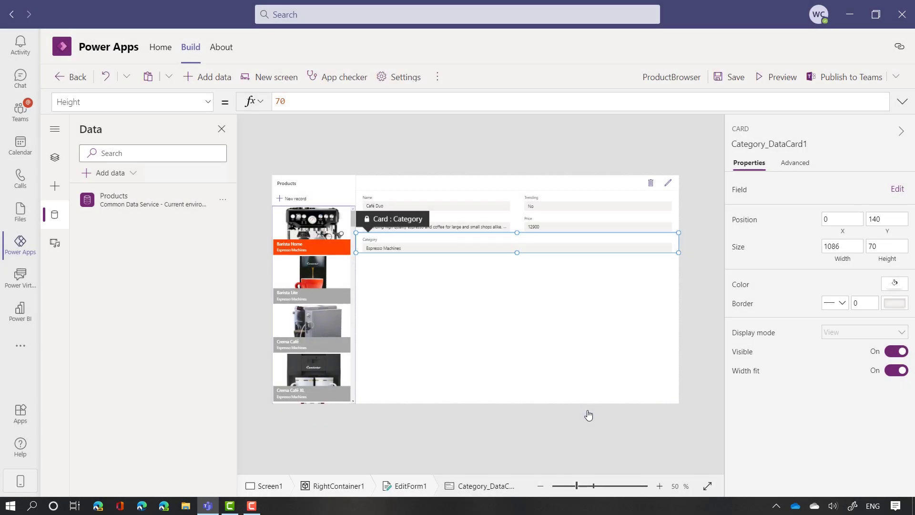
# Go to the ProductBrowser tab in the Teams Marketing channel
pyautogui.click(20, 108)
pyautogui.click(92, 153)
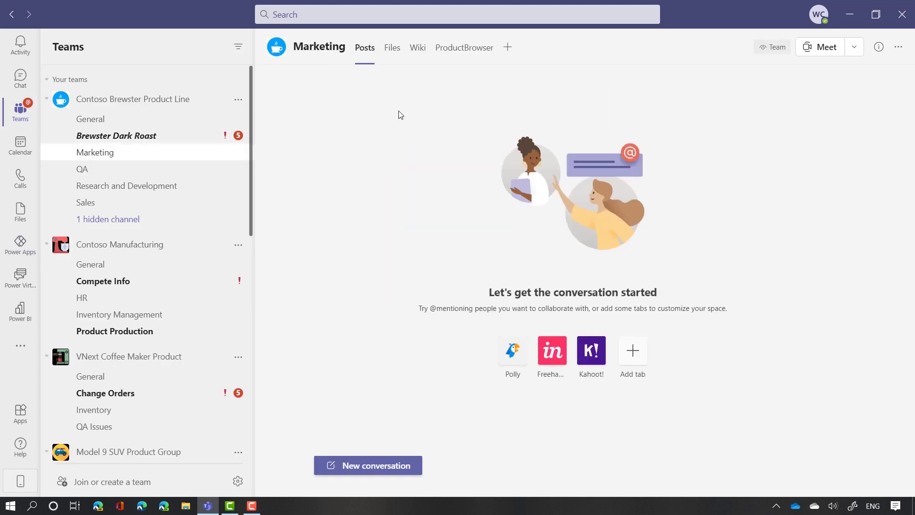
pyautogui.click(473, 50)
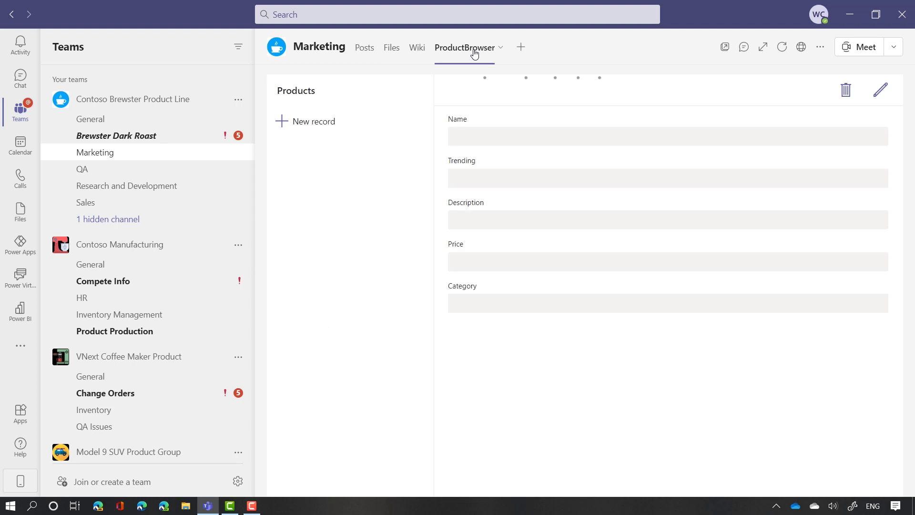
pyautogui.scroll(-5, 401, 214)
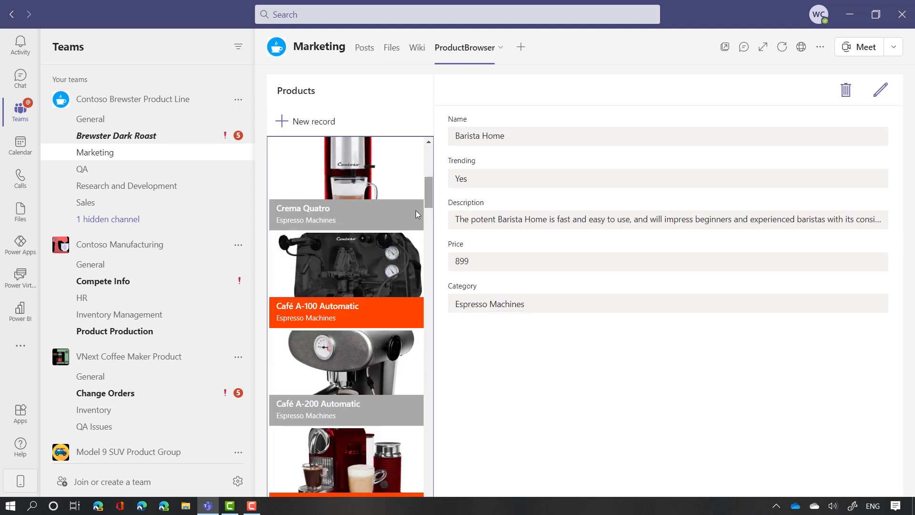
# Edit Café A-100 Automatic and change its Trending value to No
pyautogui.click(380, 290)
pyautogui.click(873, 95)
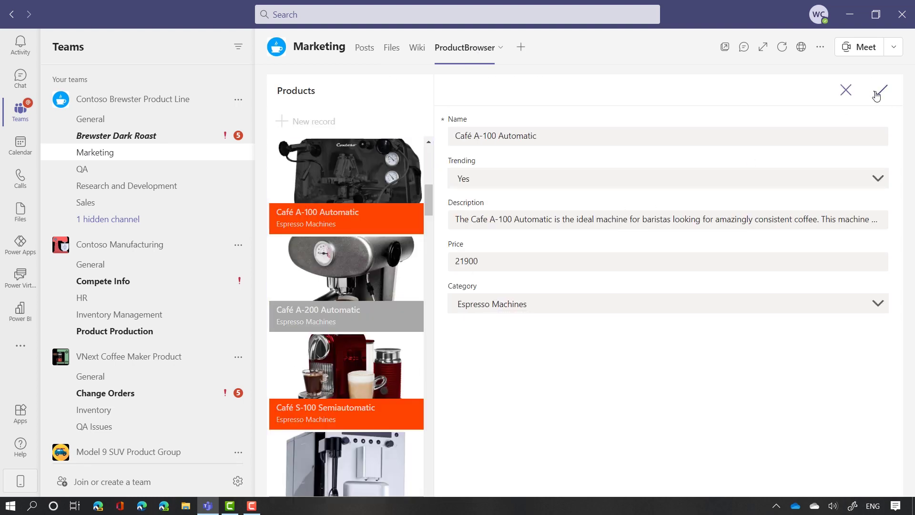
pyautogui.click(871, 179)
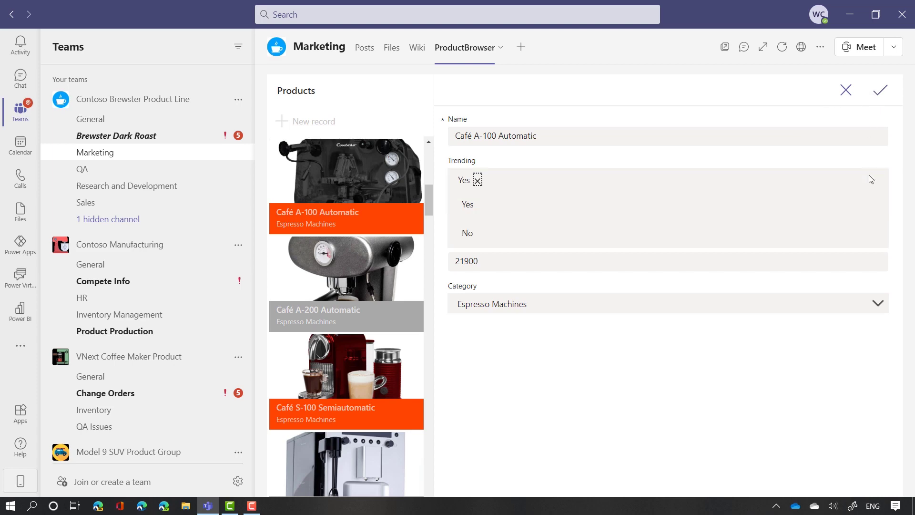
pyautogui.click(480, 242)
pyautogui.click(881, 92)
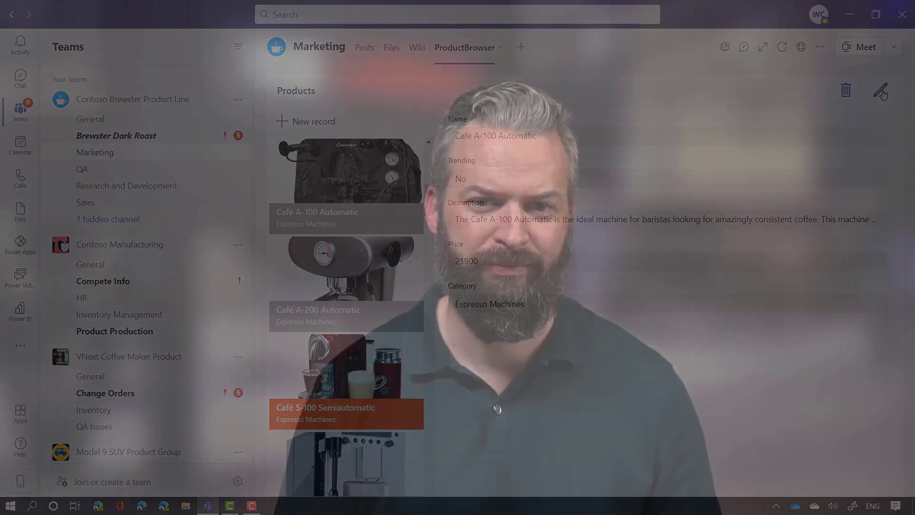